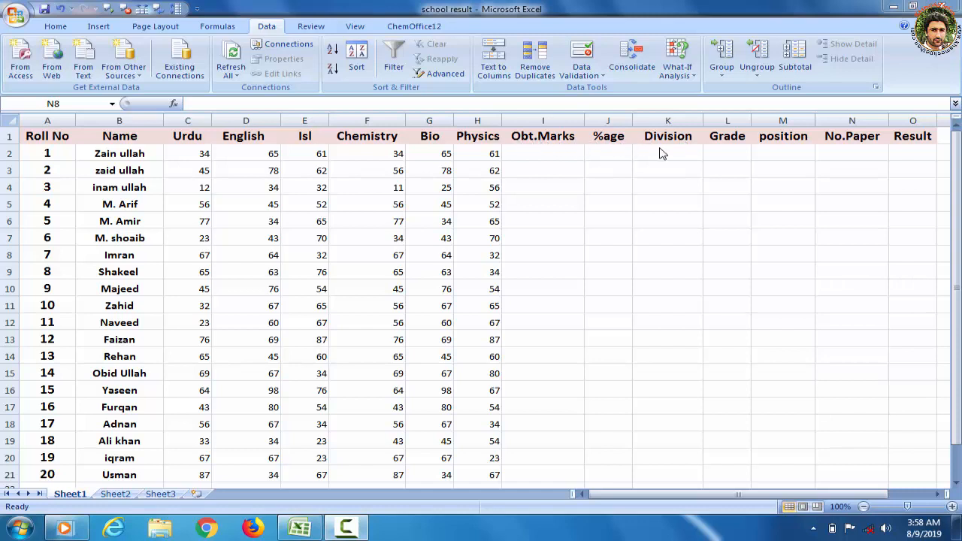
# Step: Dismiss the Windows performance prompt by keeping the current color scheme and not showing the message again
pyautogui.click(552, 154)
pyautogui.click(552, 153)
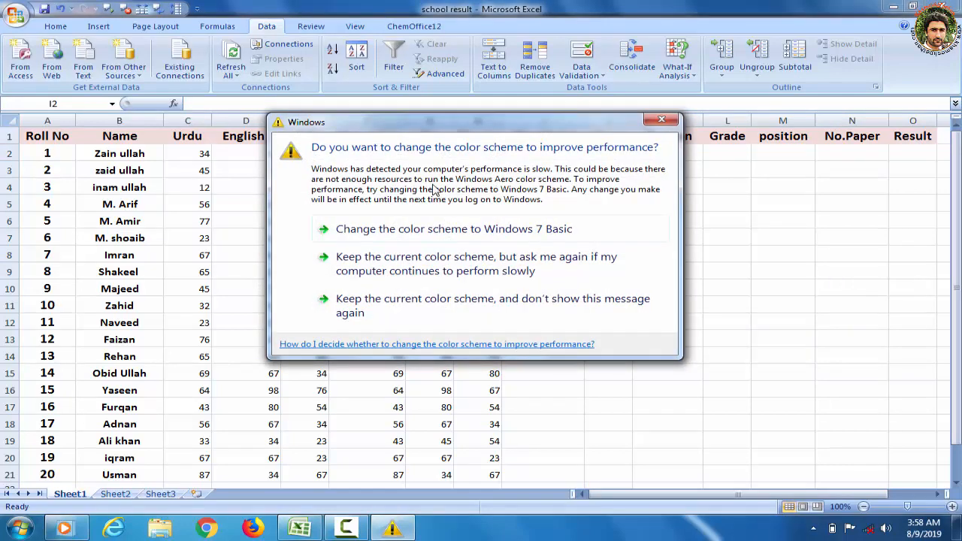
pyautogui.click(451, 312)
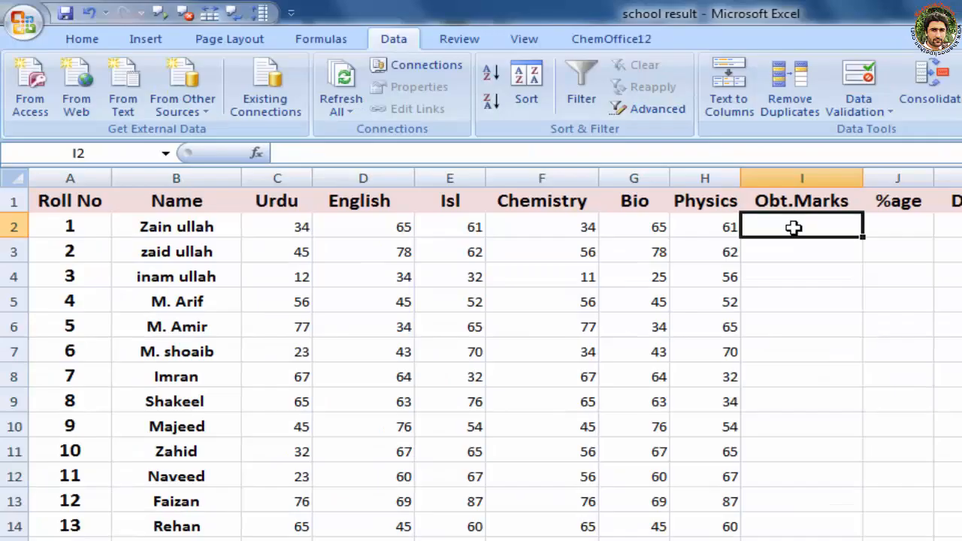
# Step: Total the first student's subject marks in I2 with the formula =sum(c2:h2)
pyautogui.write('=')
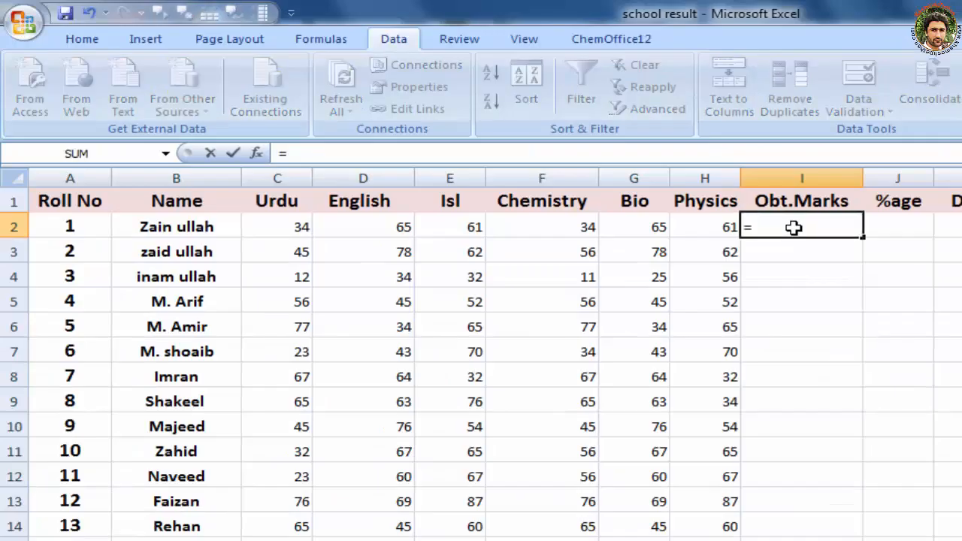
pyautogui.write('su')
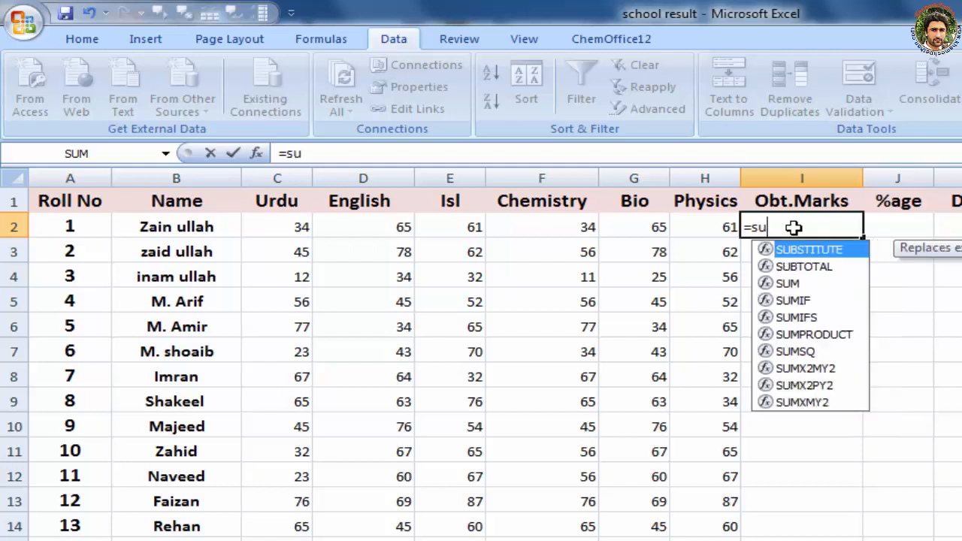
pyautogui.write('m(')
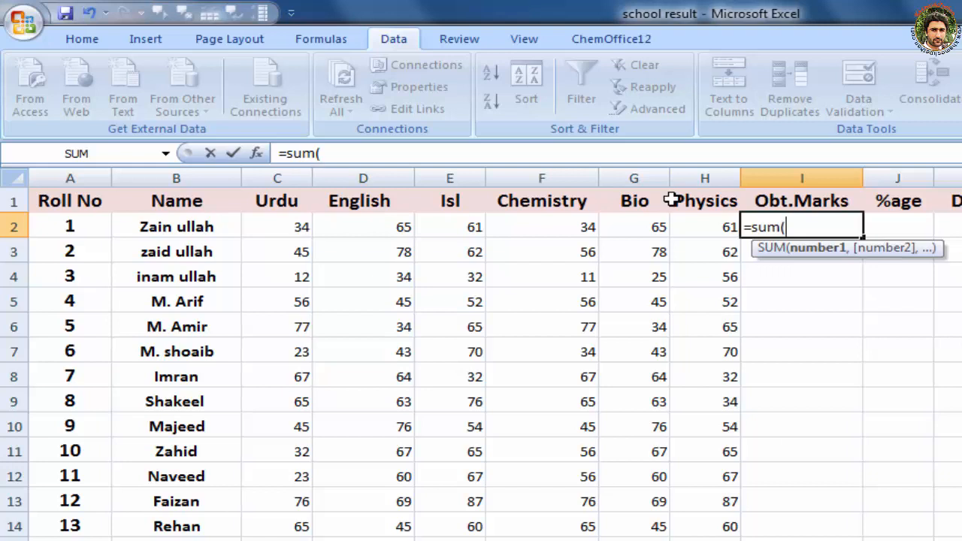
pyautogui.write('c3')
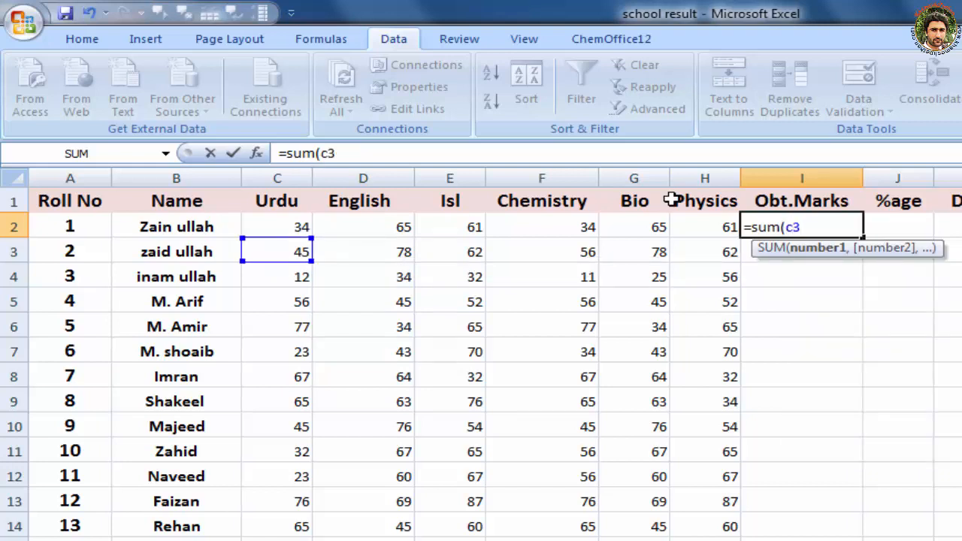
pyautogui.press('BackSpace')
pyautogui.write('2')
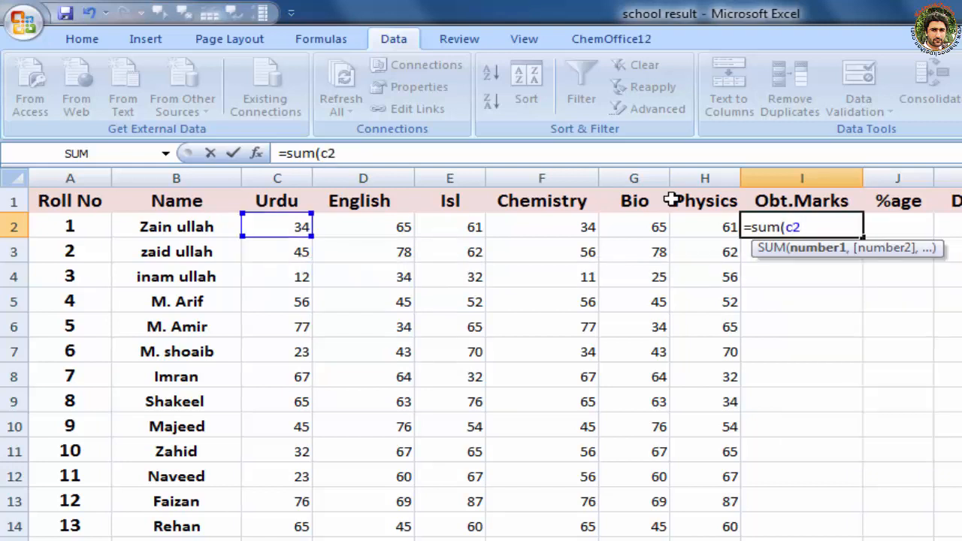
pyautogui.write(':')
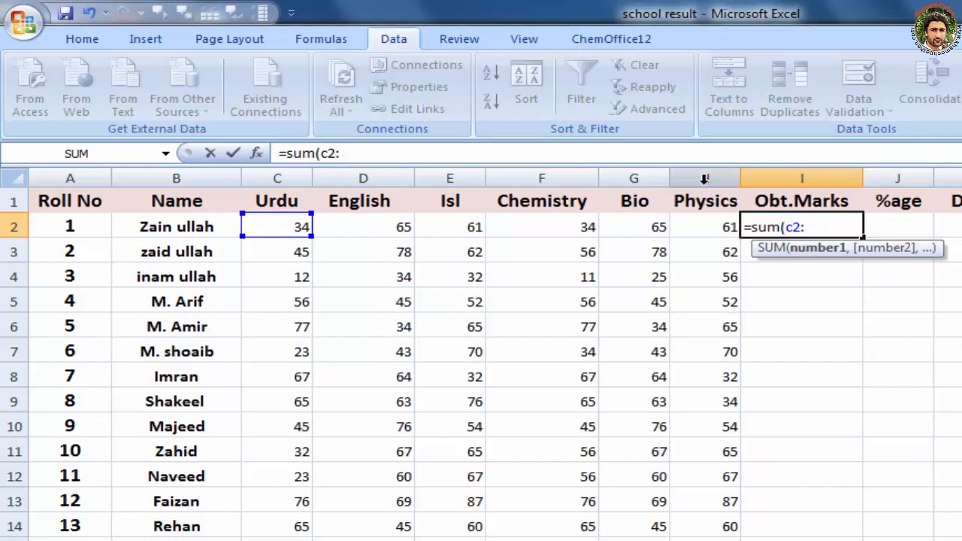
pyautogui.write('h')
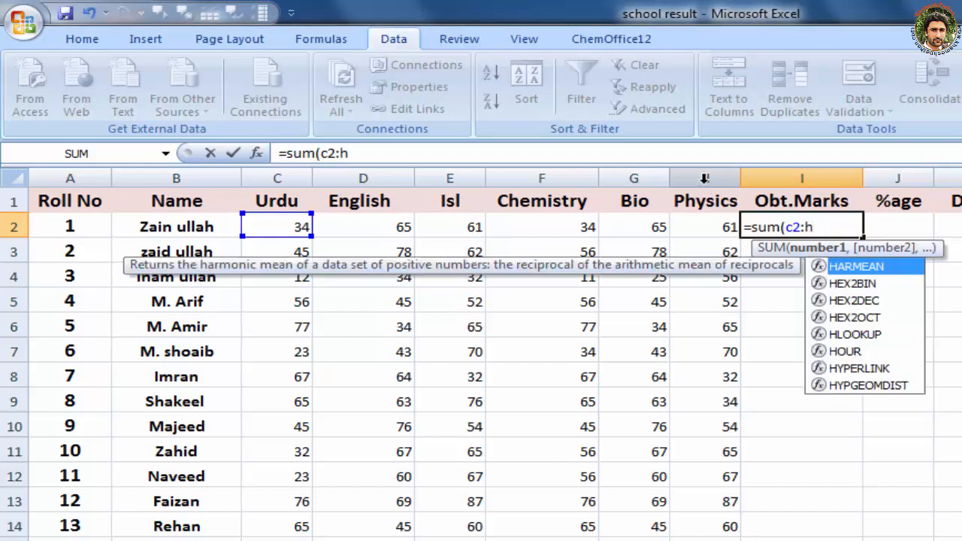
pyautogui.write('2')
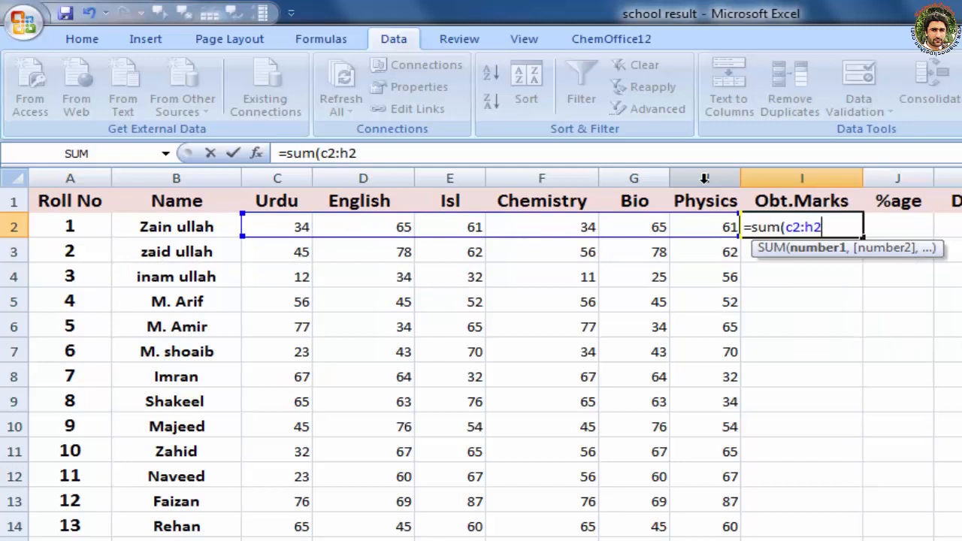
pyautogui.write(')')
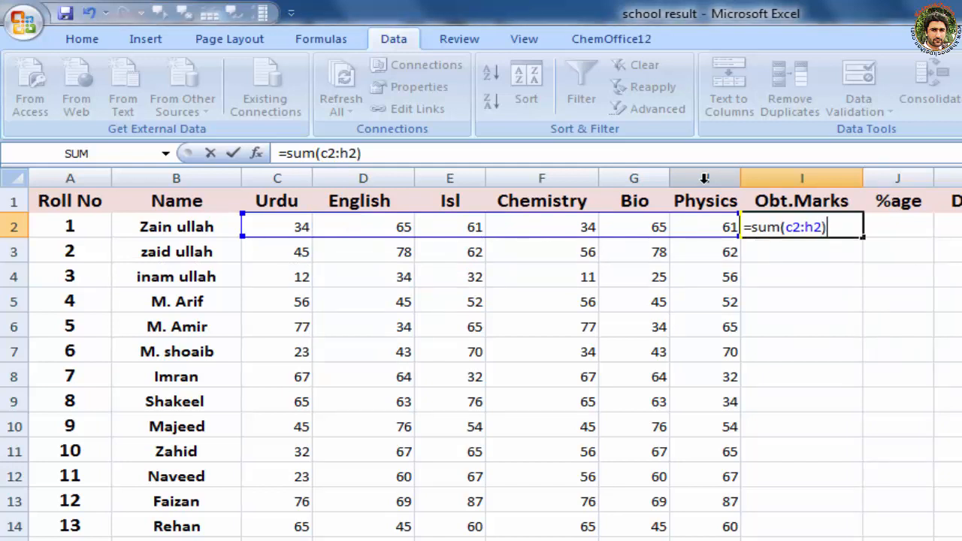
pyautogui.press('Return')
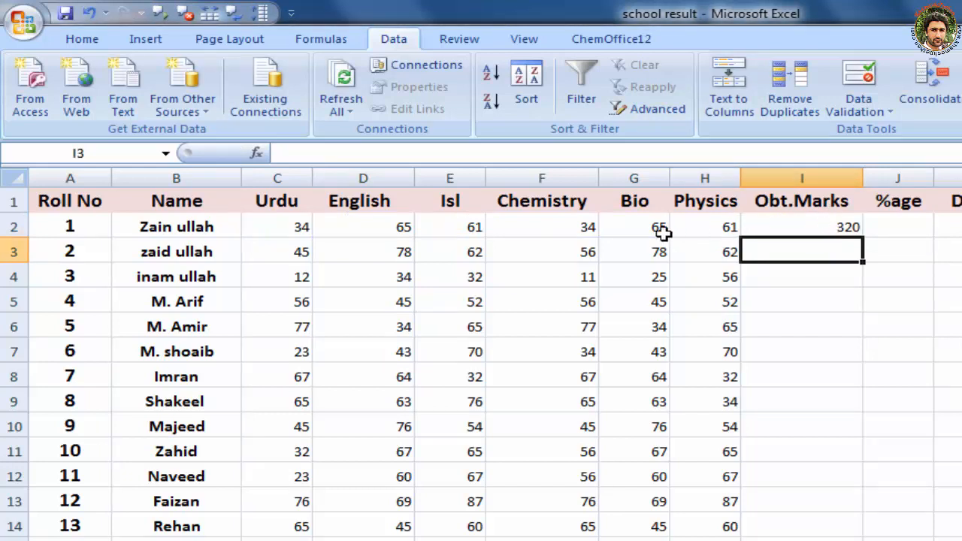
# Step: Clear the total from the first student's Obt.Marks cell, I2
pyautogui.click(793, 226)
pyautogui.press('BackSpace')
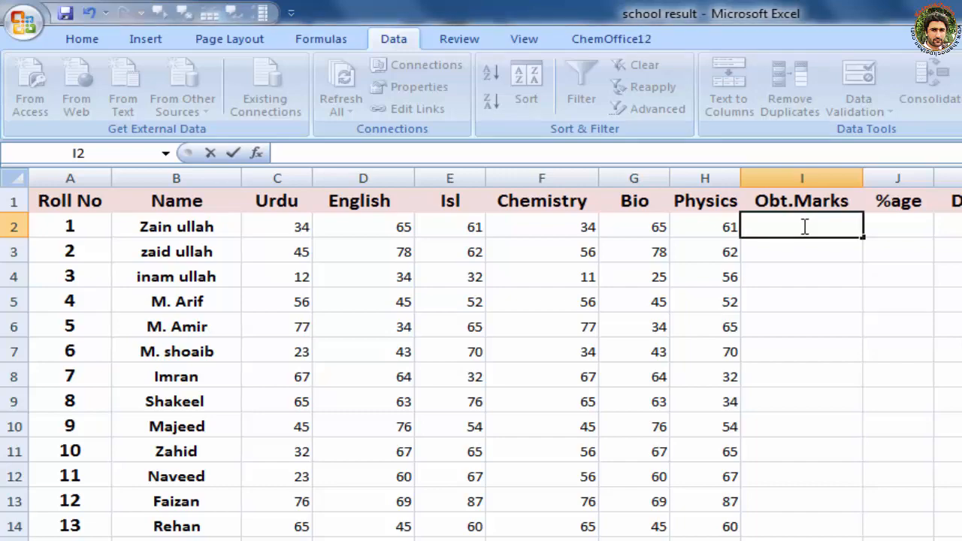
pyautogui.click(87, 43)
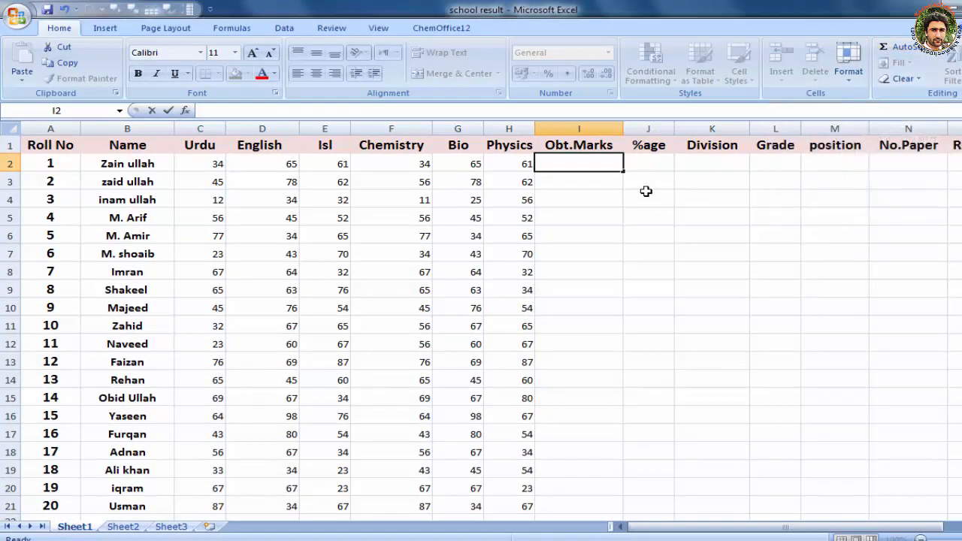
pyautogui.click(596, 185)
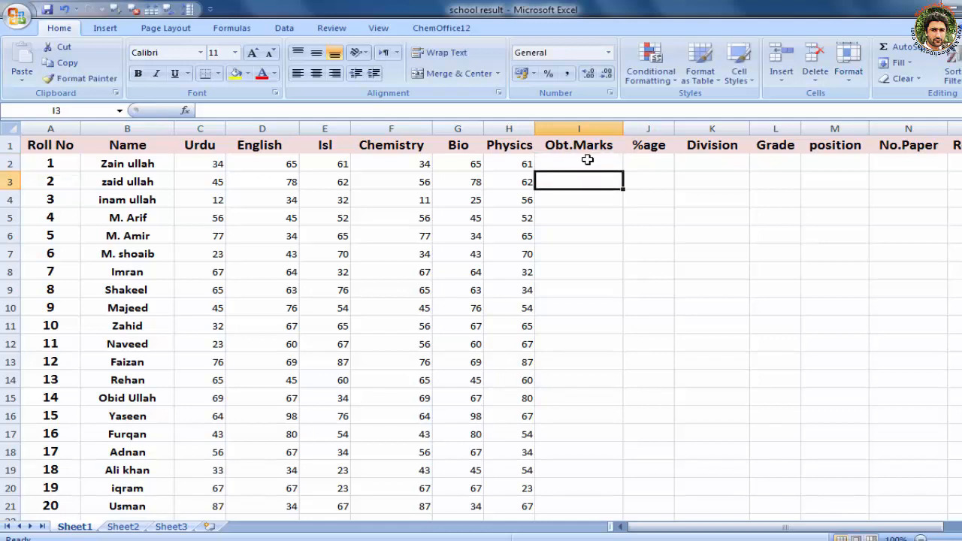
pyautogui.click(586, 160)
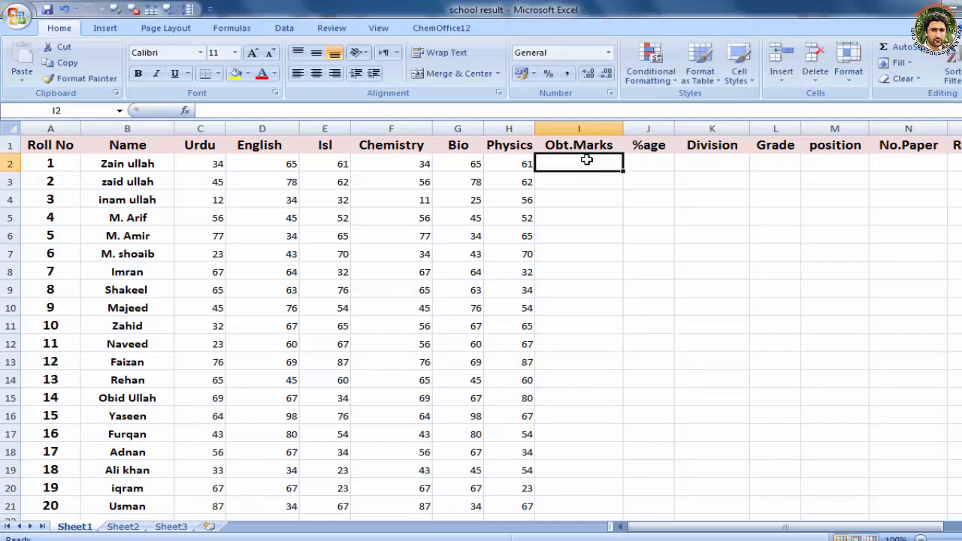
pyautogui.click(584, 183)
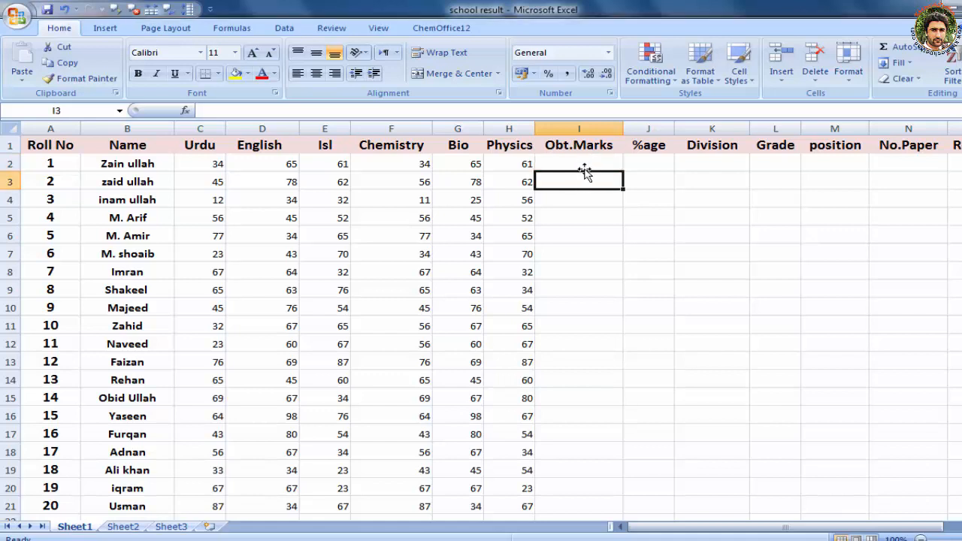
pyautogui.click(584, 164)
pyautogui.click(585, 203)
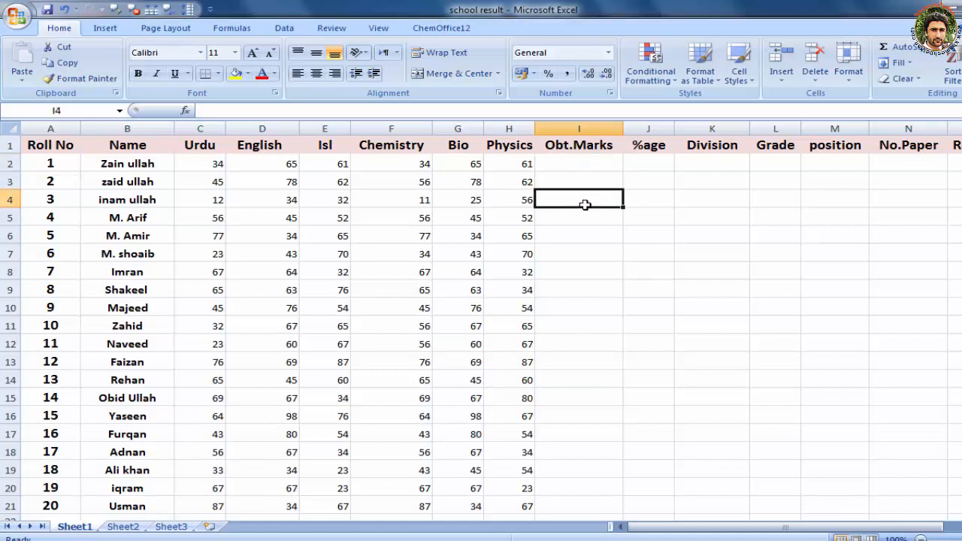
# Step: Total C2:H2 in the first student's Obt.Marks cell, I2, using AutoSum
pyautogui.click(582, 163)
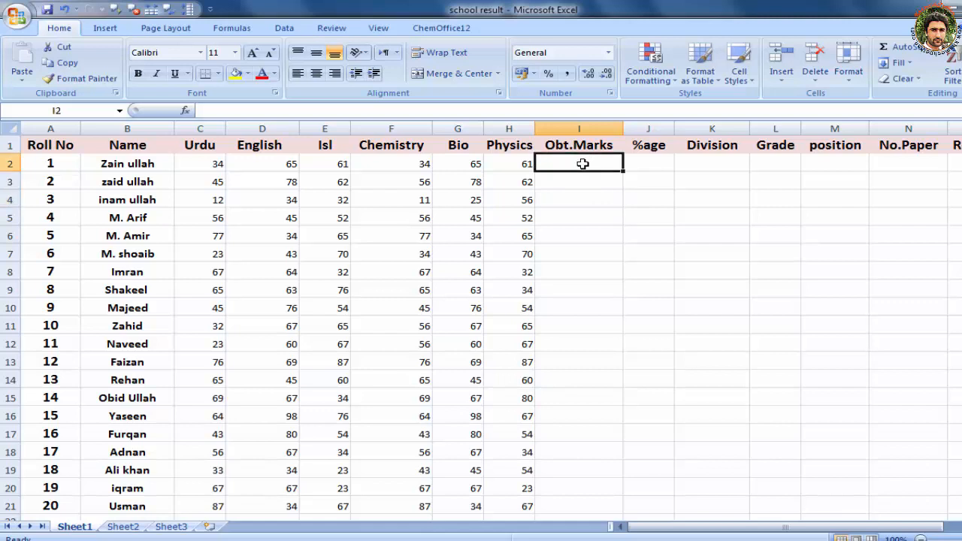
pyautogui.click(910, 54)
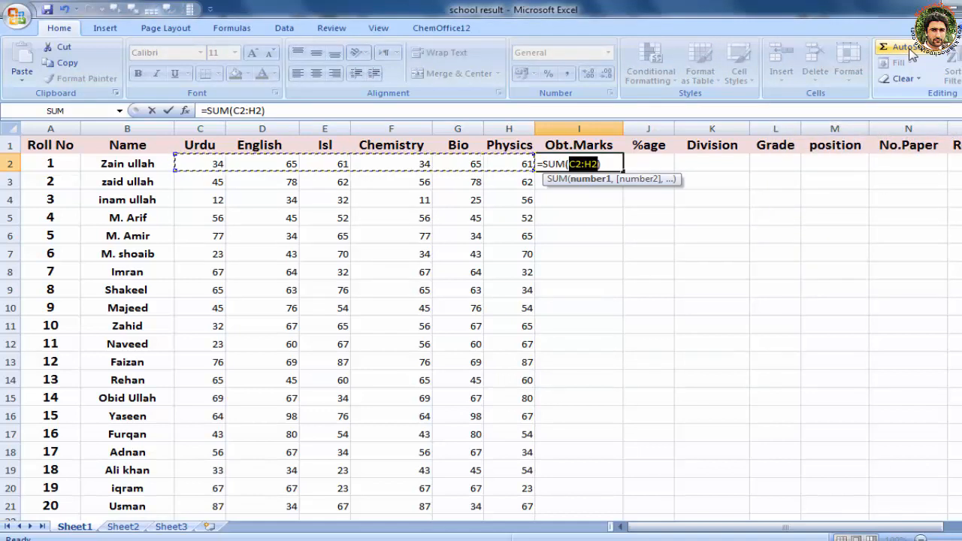
pyautogui.press('Return')
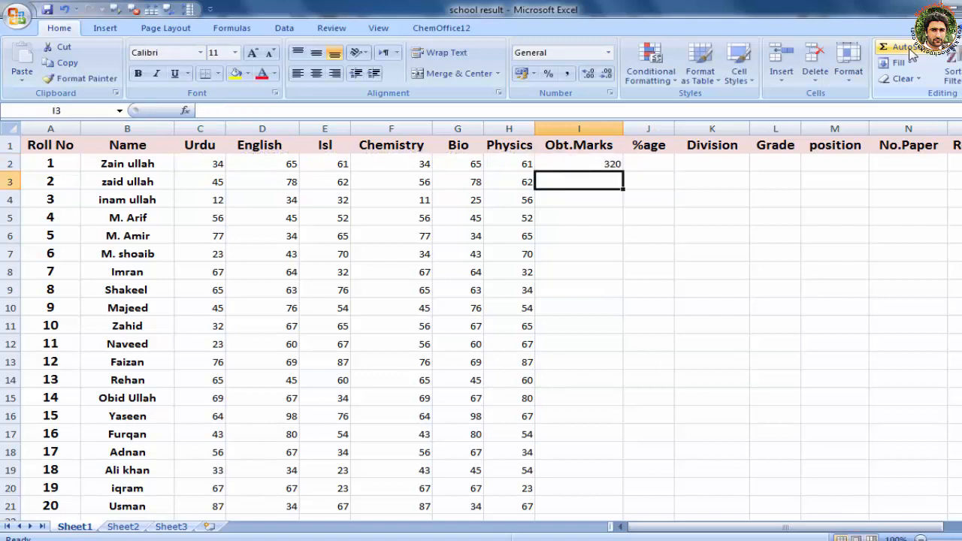
# Step: Remove the AutoSum formula from cell I2
pyautogui.click(606, 164)
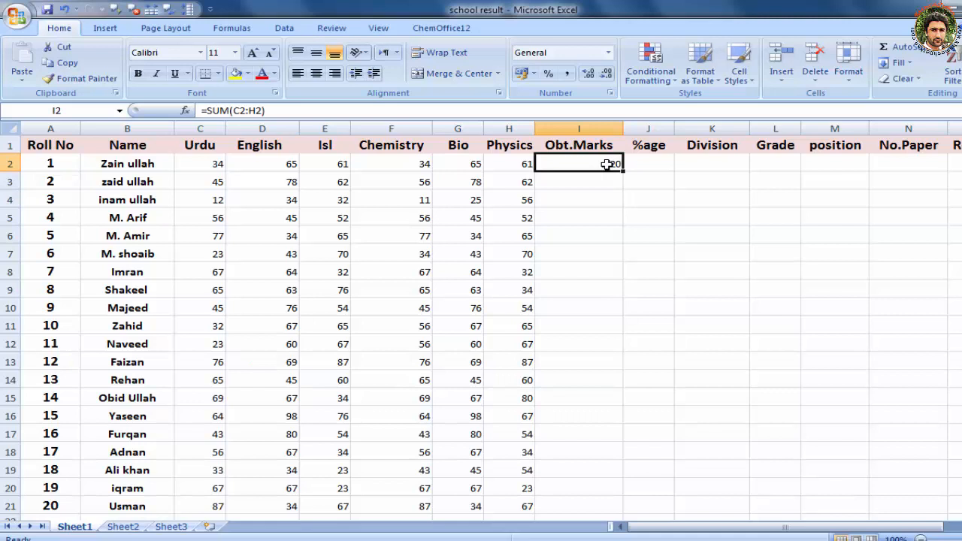
pyautogui.doubleClick(606, 164)
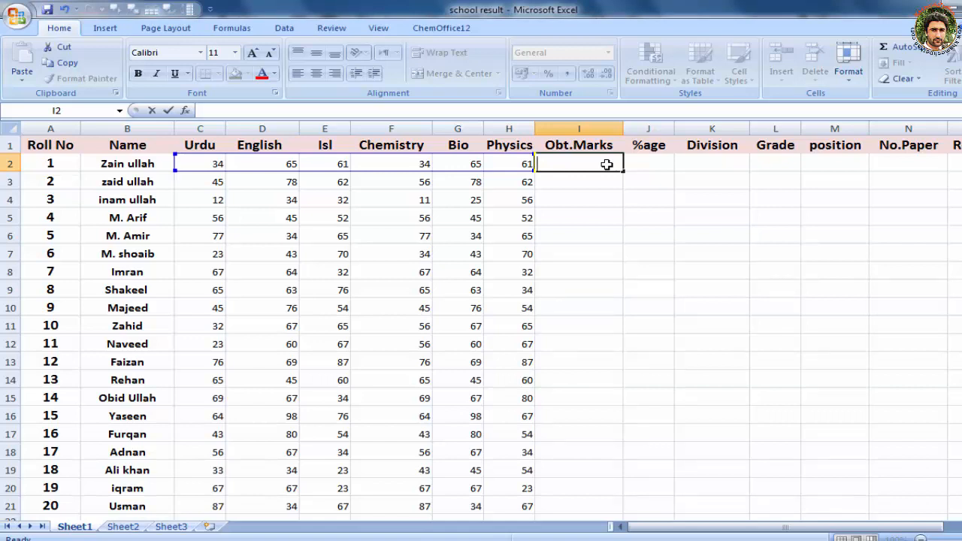
pyautogui.press('Escape')
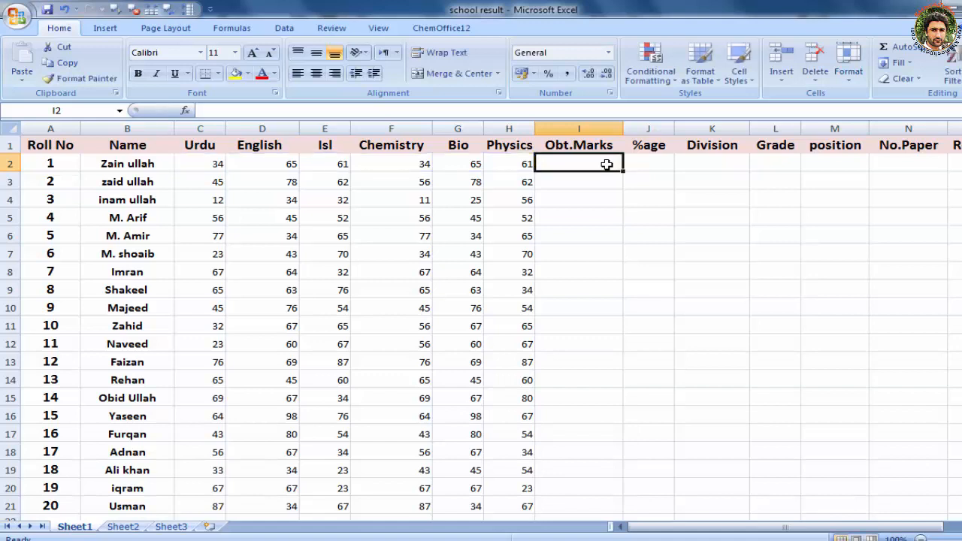
# Step: Insert the automatic sum of C2:H2 in cell I2 again
pyautogui.press('alt')
pyautogui.hotkey('alt', '=')
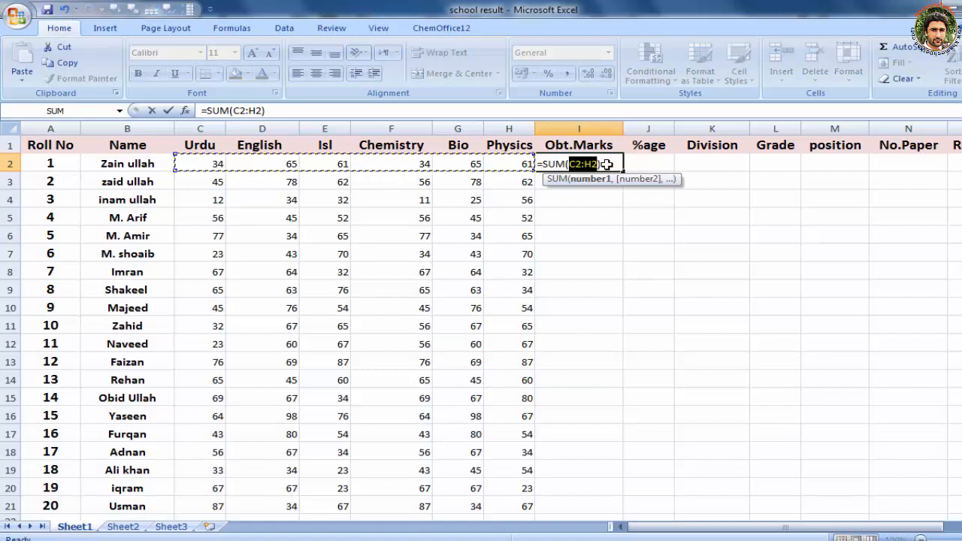
pyautogui.press('Return')
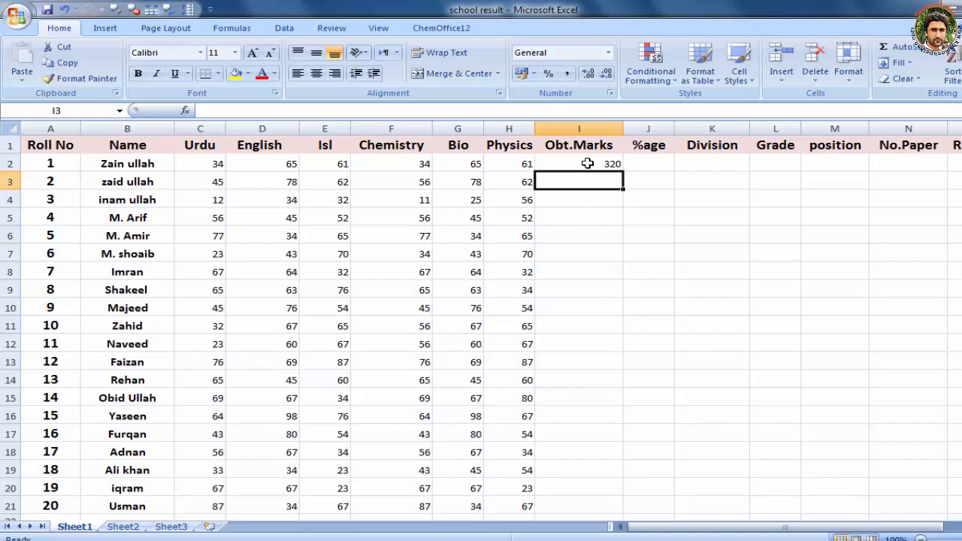
# Step: Try filling the I2 total formula down the Obt.Marks column through I21 in two ways, undoing each fill
pyautogui.click(587, 163)
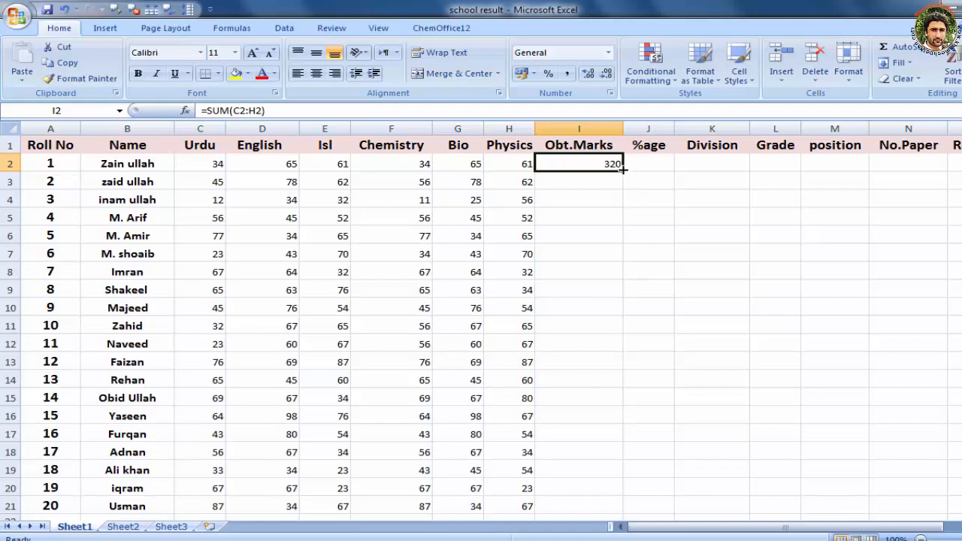
pyautogui.moveTo(622, 170); pyautogui.dragTo(593, 504)
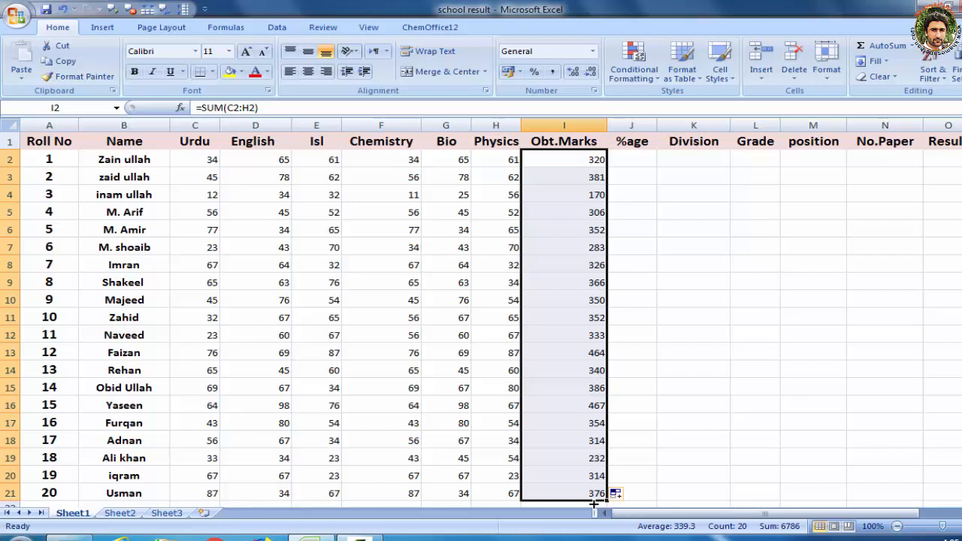
pyautogui.hotkey('ctrl', 'z')
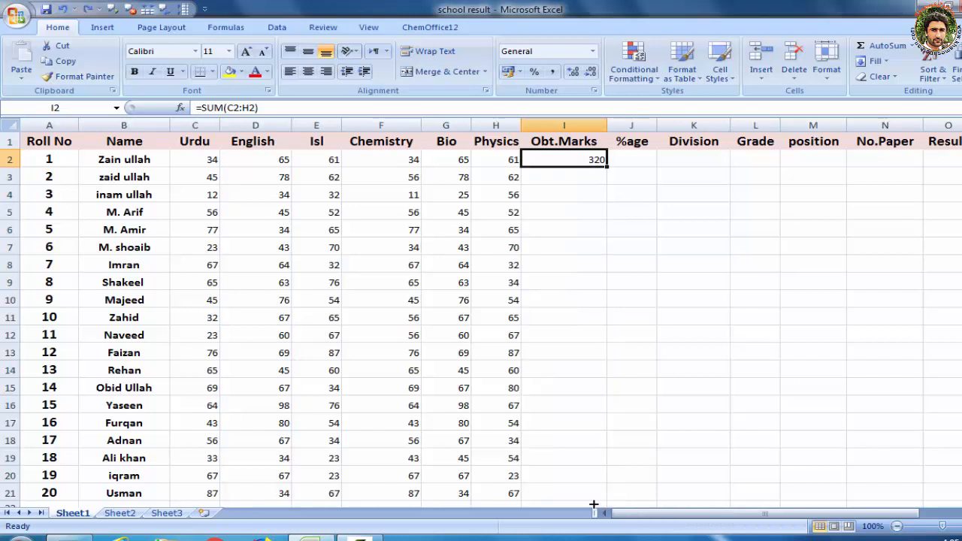
pyautogui.doubleClick(607, 168)
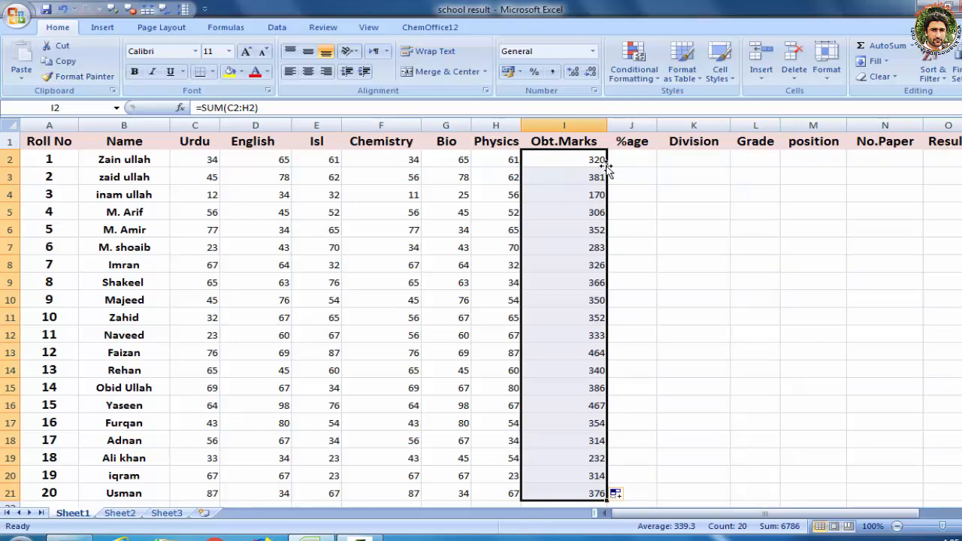
pyautogui.hotkey('ctrl', 'z')
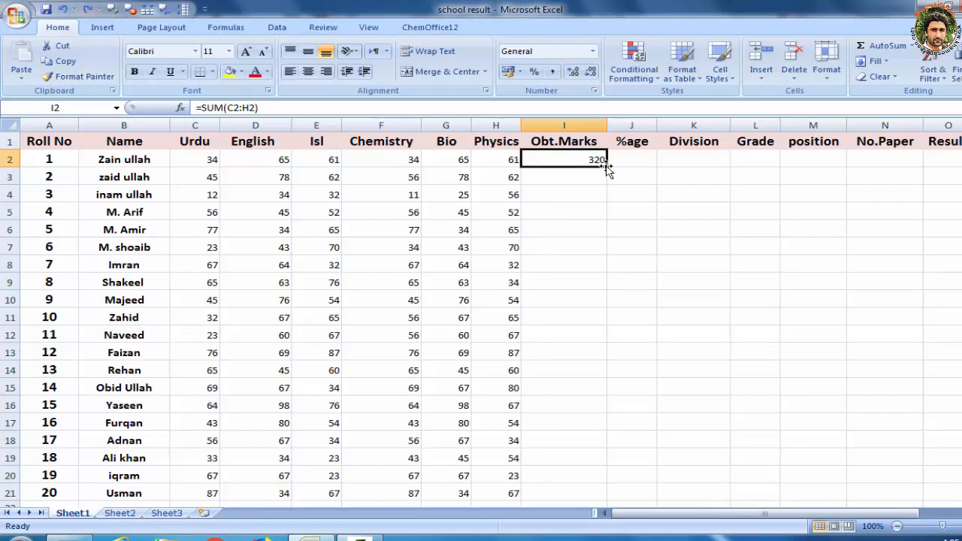
# Step: Fill the sum formula from I2 down through I21 to total the marks of all students
pyautogui.hotkey('shift', 'Down')
pyautogui.hotkey('shift', 'Down')
pyautogui.hotkey('shift', 'Down')
pyautogui.hotkey('shift', 'Down')
pyautogui.hotkey('shift', 'Down')
pyautogui.hotkey('shift', 'Down')
pyautogui.hotkey('shift', 'Down')
pyautogui.hotkey('shift', 'Down')
pyautogui.hotkey('shift', 'Down')
pyautogui.hotkey('shift', 'Down')
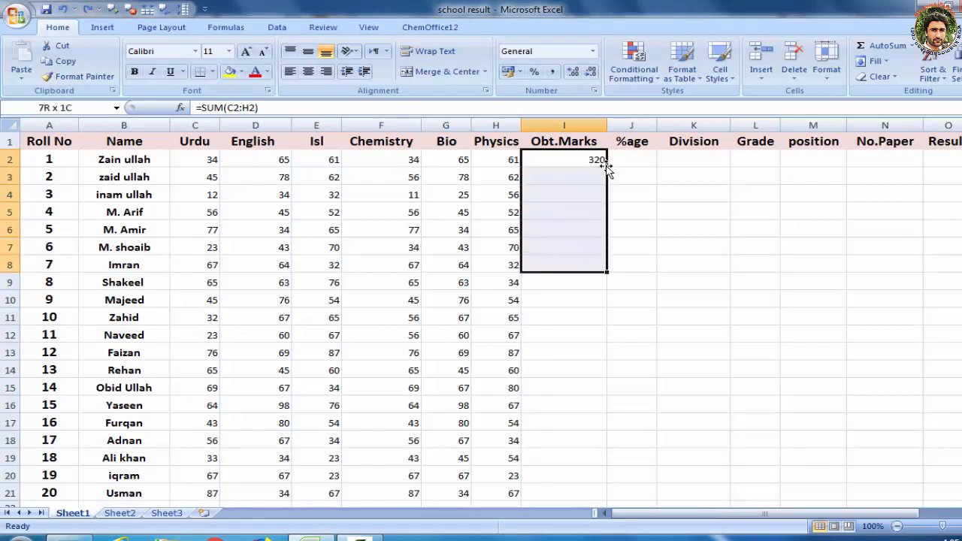
pyautogui.hotkey('shift', 'Down')
pyautogui.hotkey('shift', 'Down')
pyautogui.hotkey('shift', 'Down')
pyautogui.hotkey('shift', 'Down')
pyautogui.hotkey('shift', 'Down')
pyautogui.hotkey('shift', 'Down')
pyautogui.hotkey('shift', 'Down')
pyautogui.hotkey('shift', 'Down')
pyautogui.hotkey('shift', 'Down')
pyautogui.hotkey('shift', 'Down')
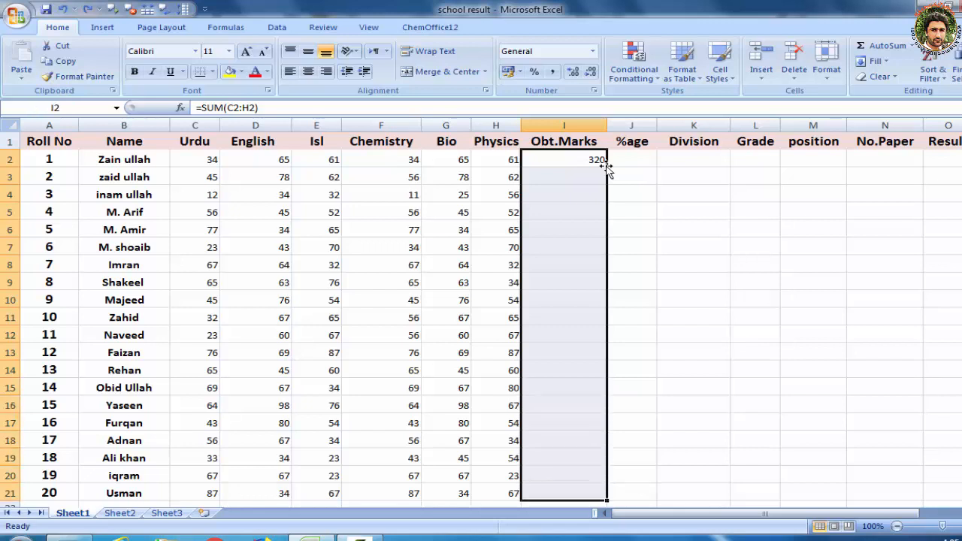
pyautogui.hotkey('ctrl', 'd')
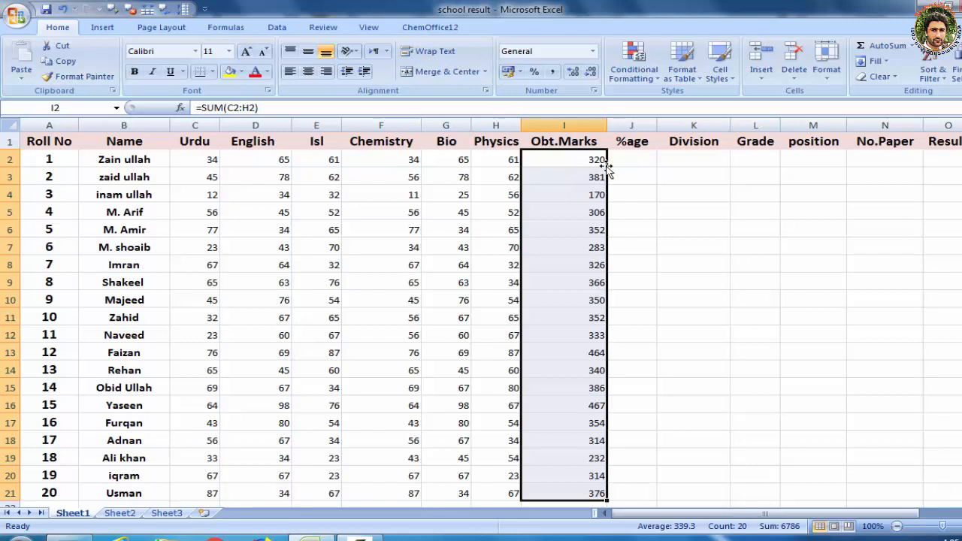
# Step: Calculate the percentage in J2 with =sum(i2*100)/600 and fill the formula down the %age column for all students
pyautogui.click(635, 157)
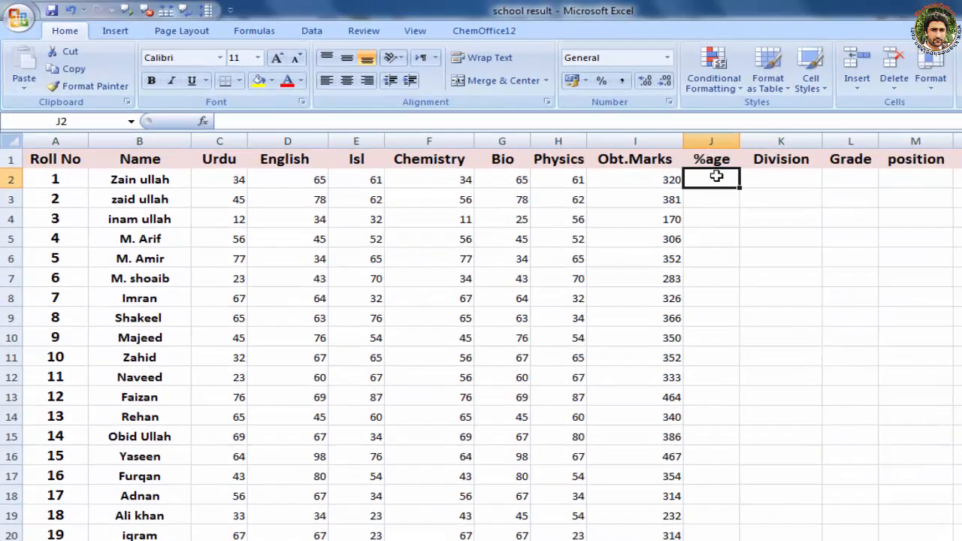
pyautogui.write('=sum')
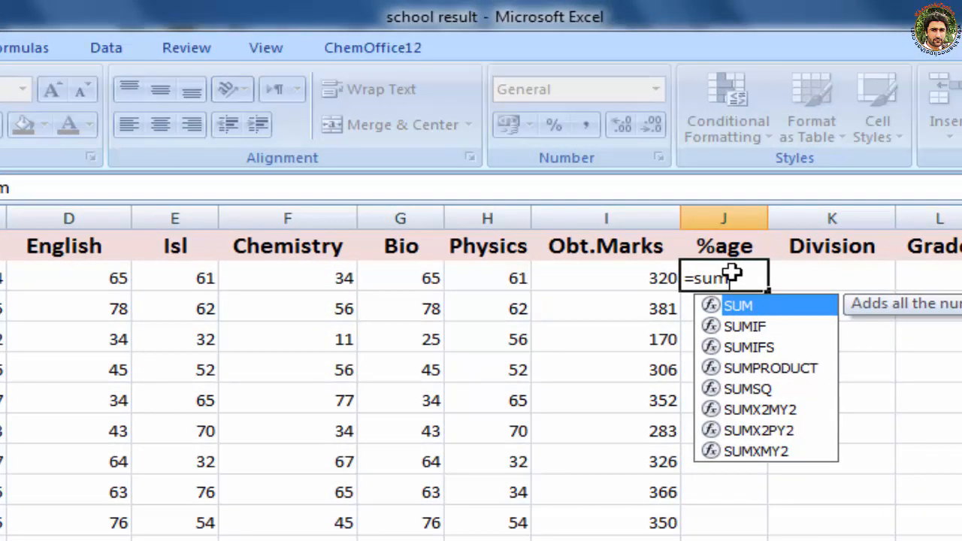
pyautogui.write('(')
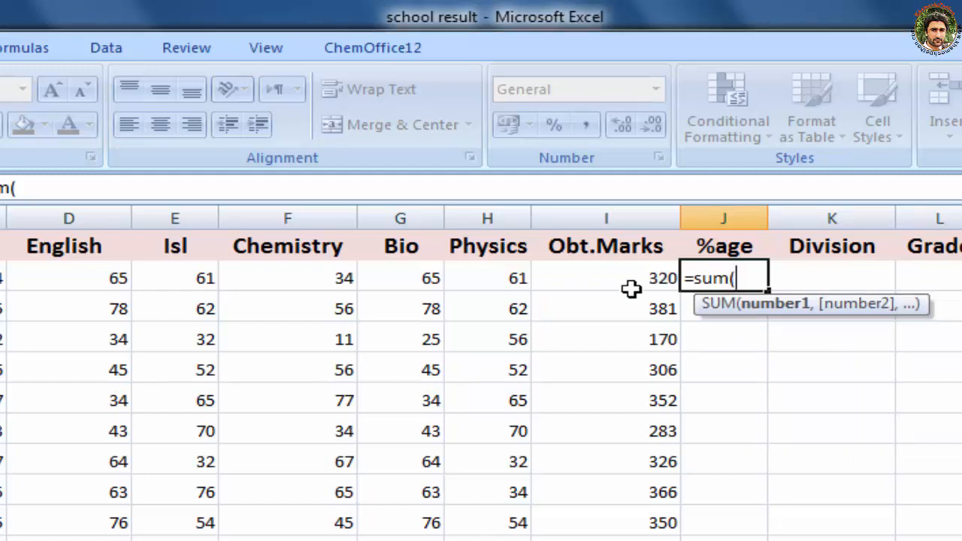
pyautogui.write('i2')
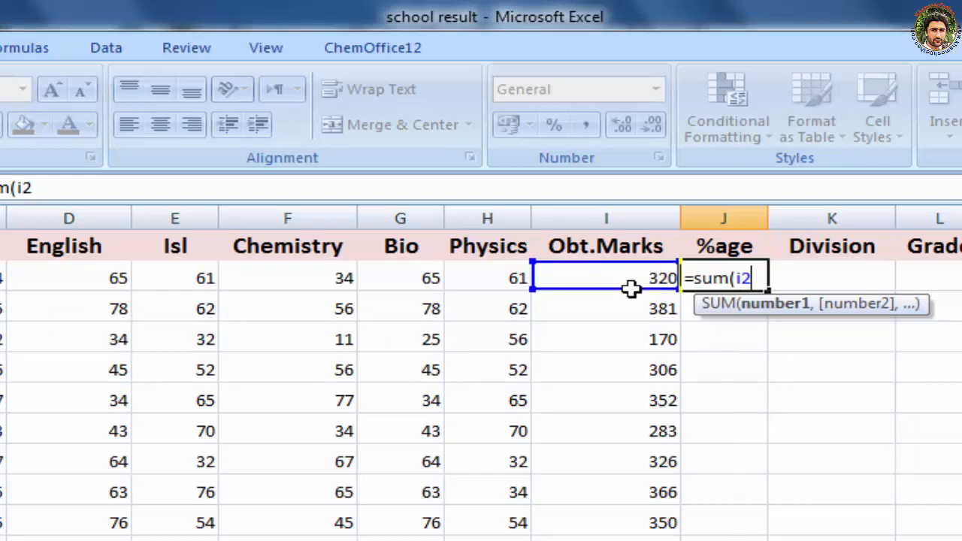
pyautogui.write('*100')
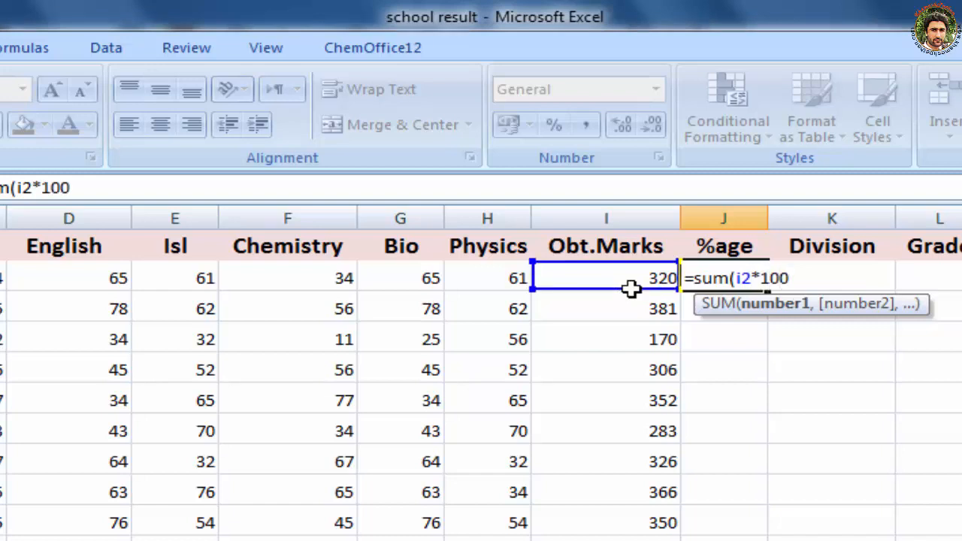
pyautogui.write(')')
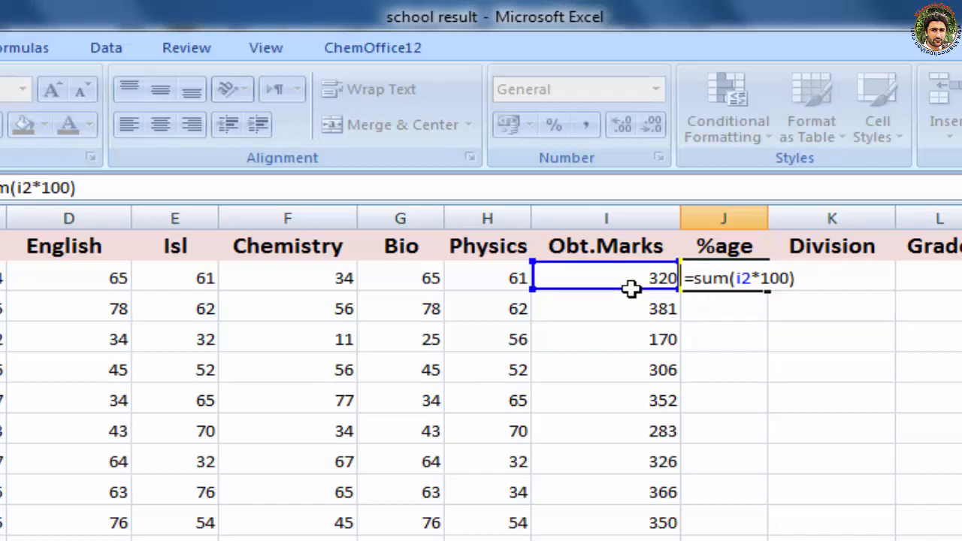
pyautogui.write('/')
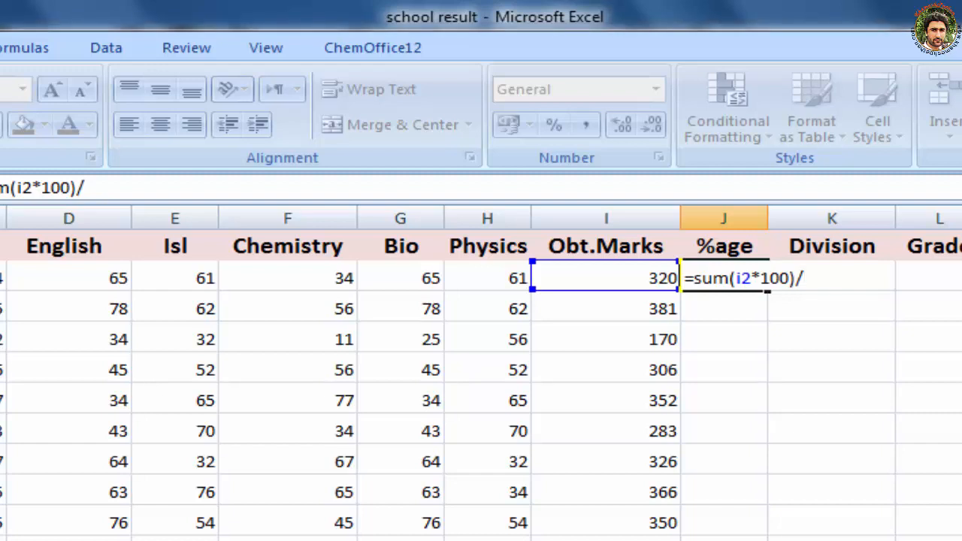
pyautogui.write('500')
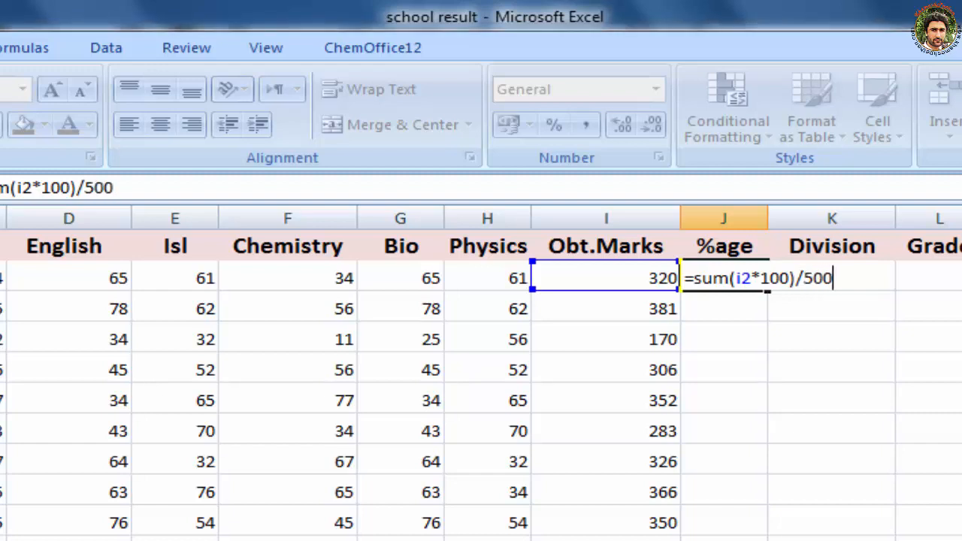
pyautogui.press('BackSpace')
pyautogui.press('BackSpace')
pyautogui.press('BackSpace')
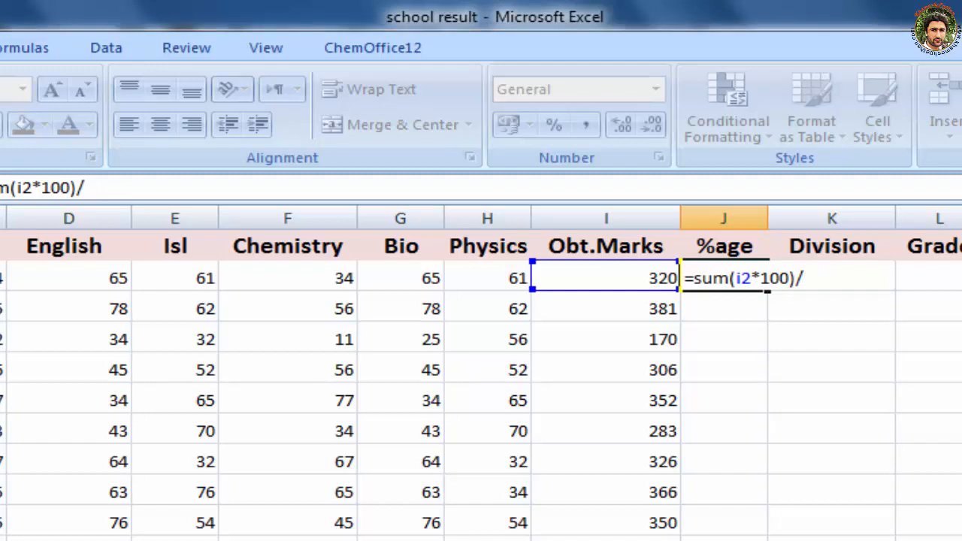
pyautogui.write('600')
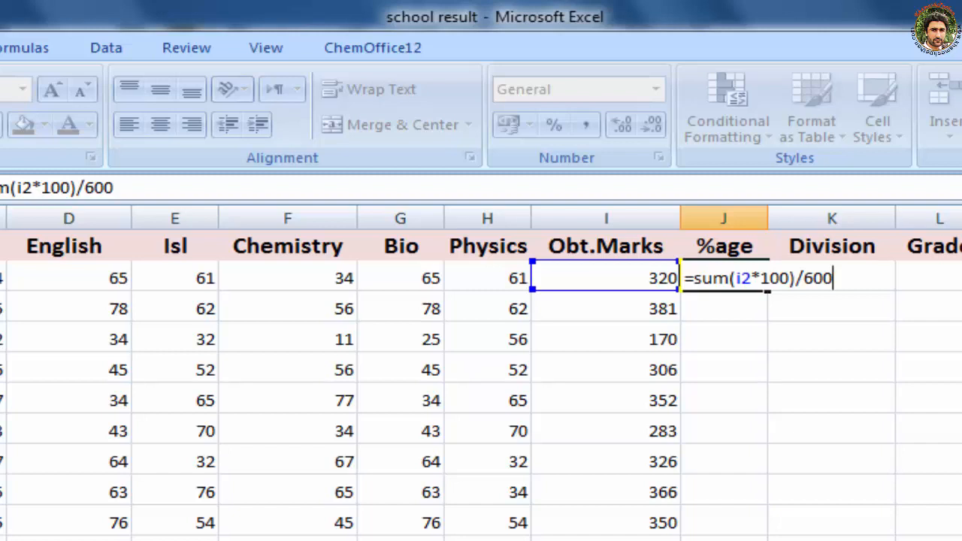
pyautogui.press('Return')
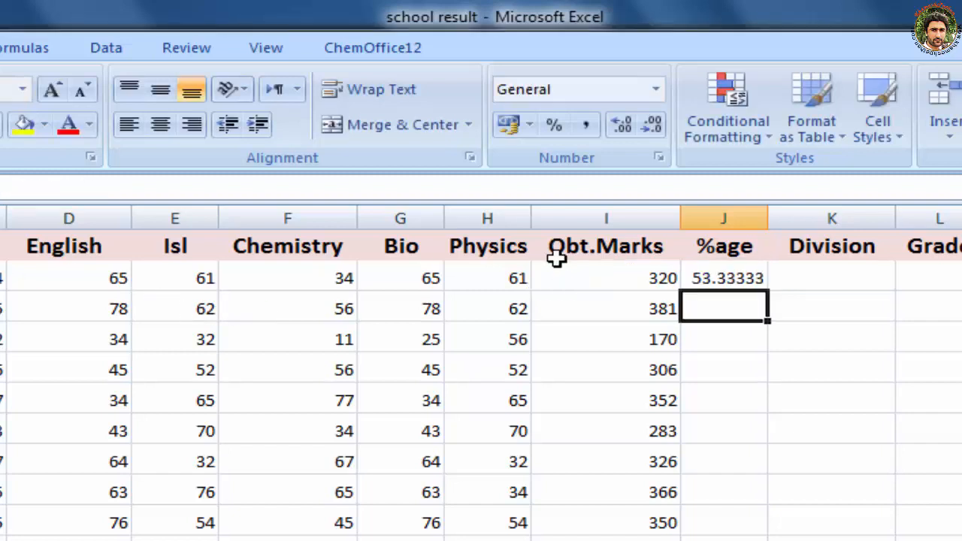
pyautogui.click(761, 279)
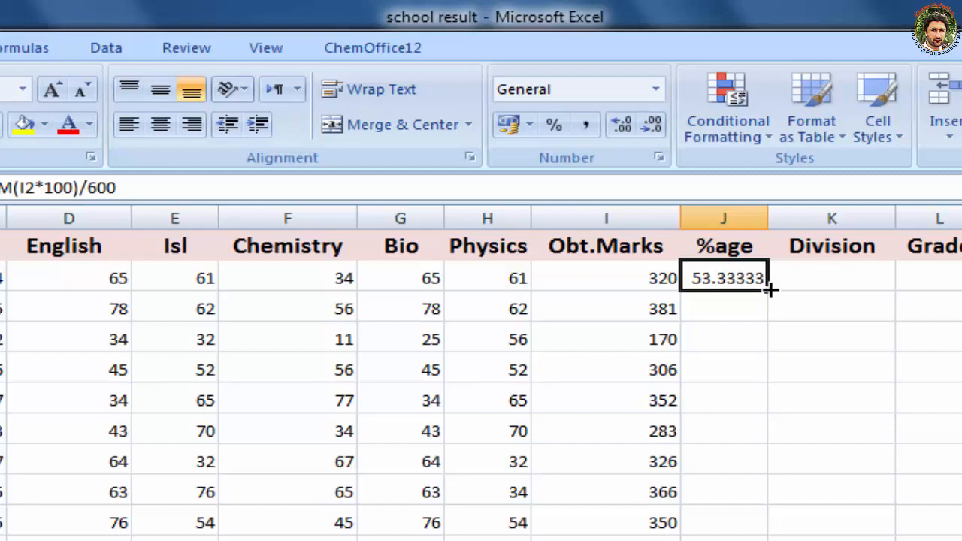
pyautogui.doubleClick(769, 288)
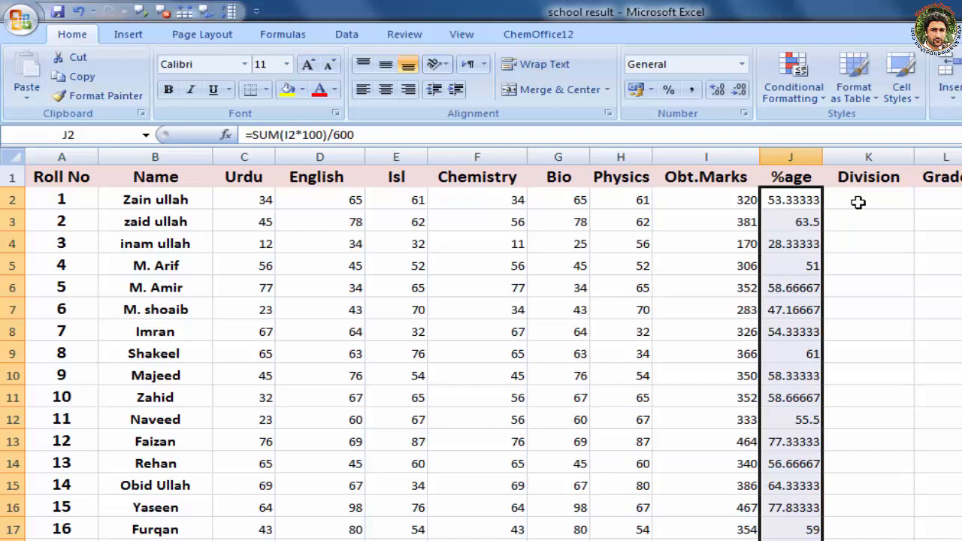
# Step: Start an IF formula in Division cell K2 that returns "First" when j2>=60
pyautogui.click(857, 201)
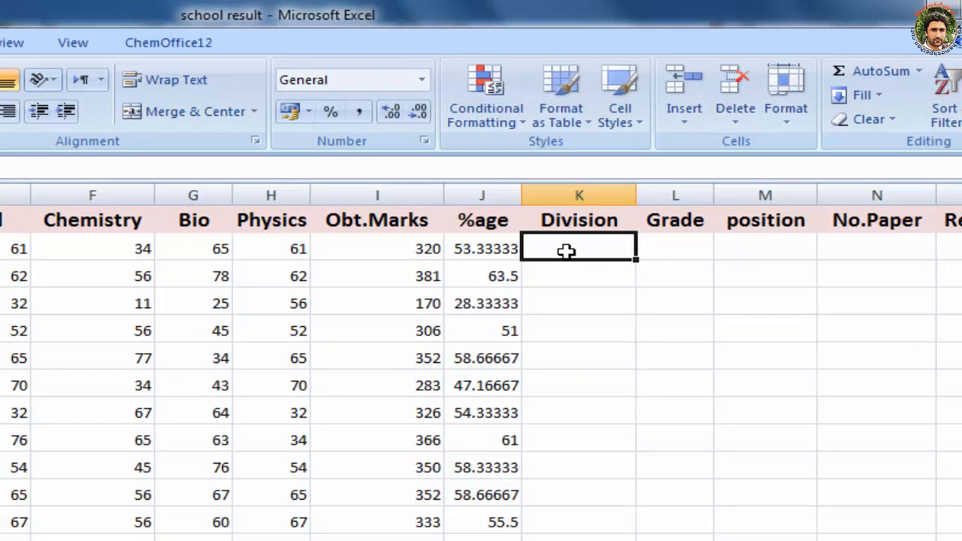
pyautogui.write('=if')
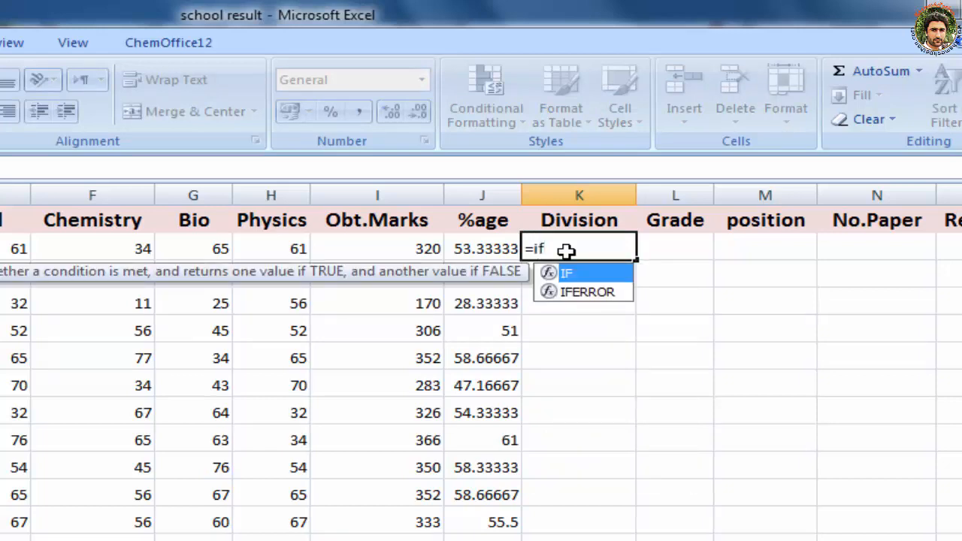
pyautogui.write('(')
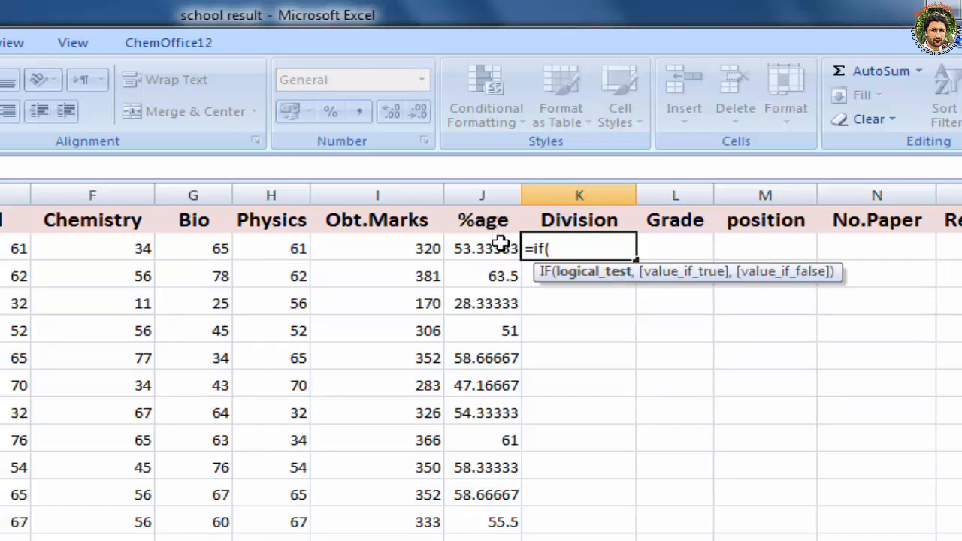
pyautogui.write('j2')
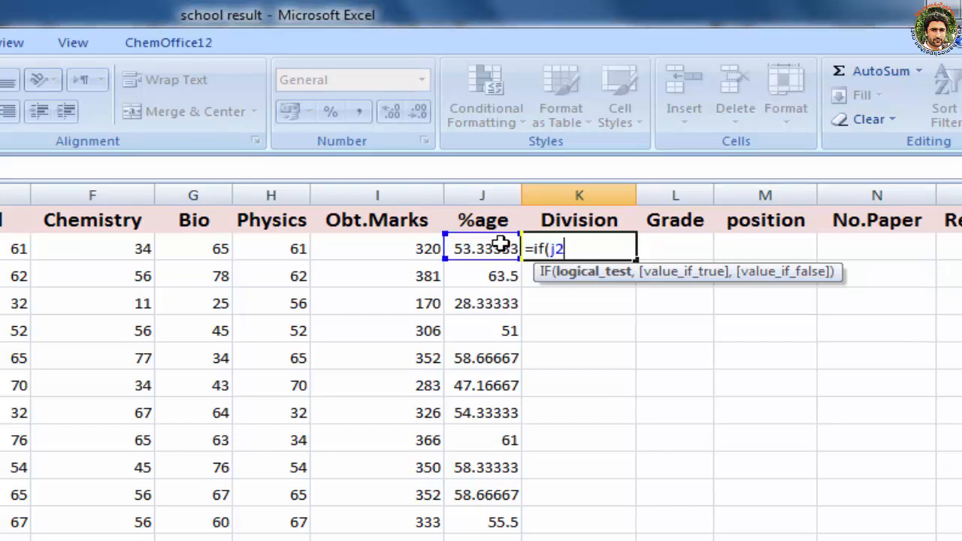
pyautogui.write('>=60')
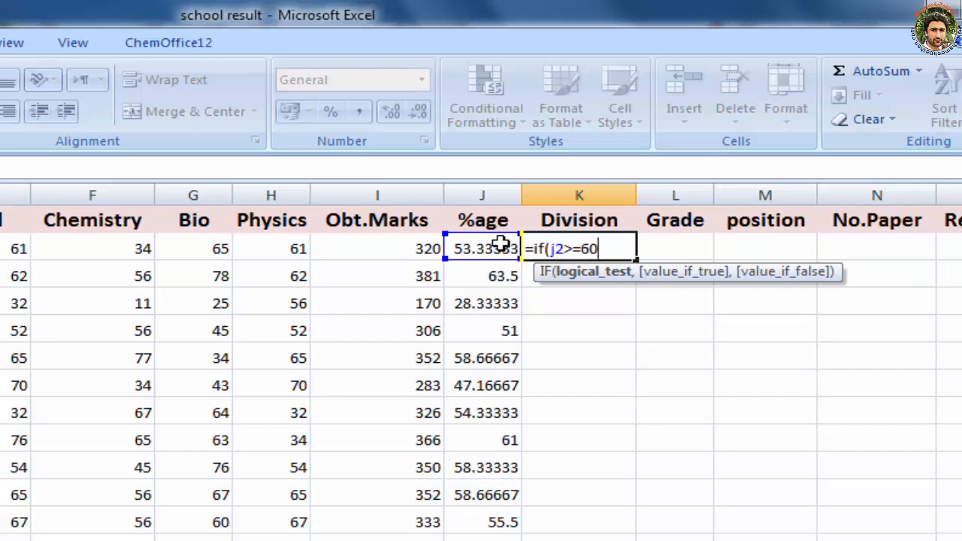
pyautogui.write(',')
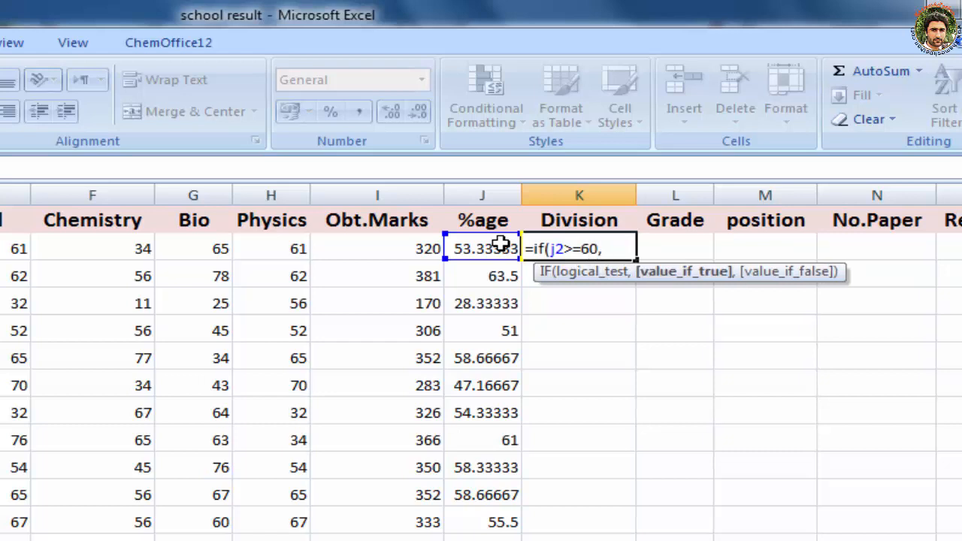
pyautogui.hotkey('ctrl', 'shift', "'")
pyautogui.hotkey('ctrl', 'z')
pyautogui.write('"First')
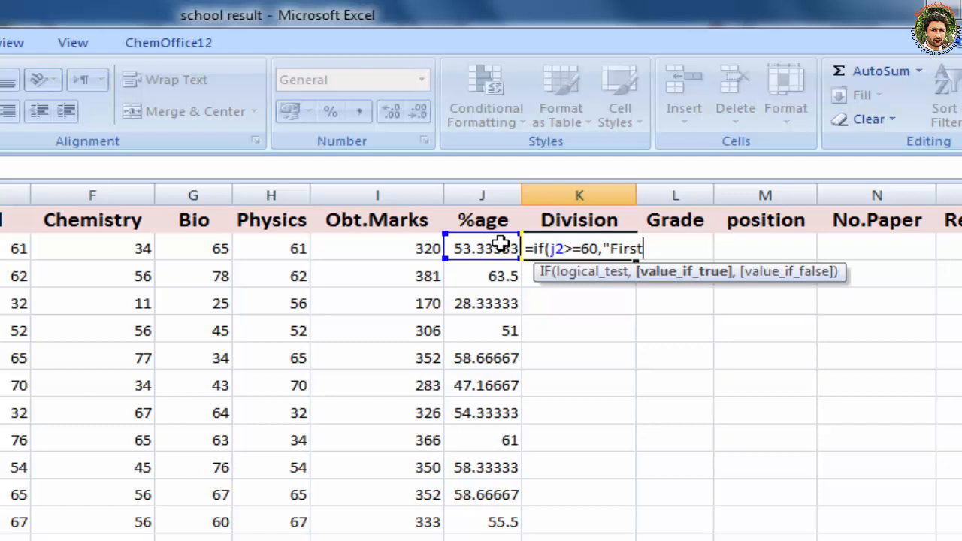
# Step: Nest a second IF in the K2 formula that returns "Second" when j2>=45
pyautogui.write('",if')
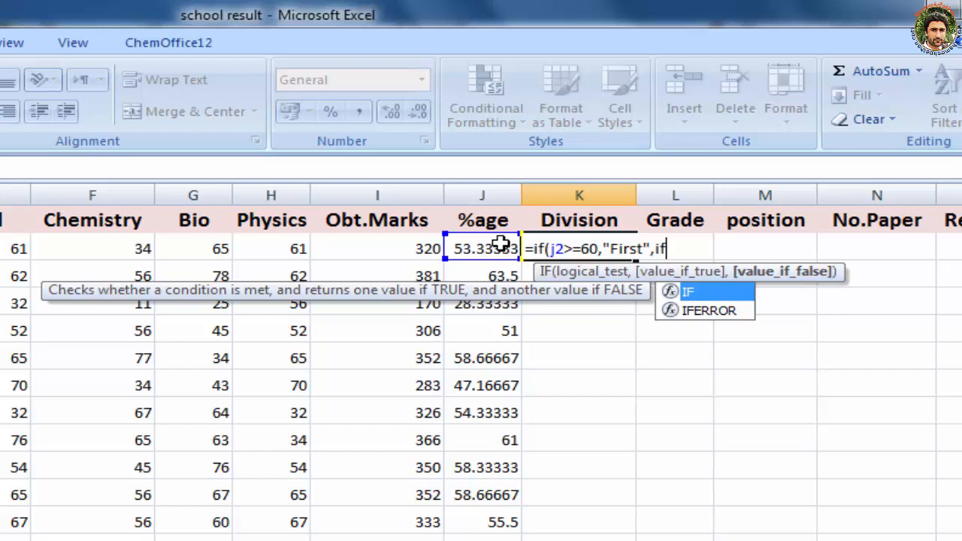
pyautogui.write('(')
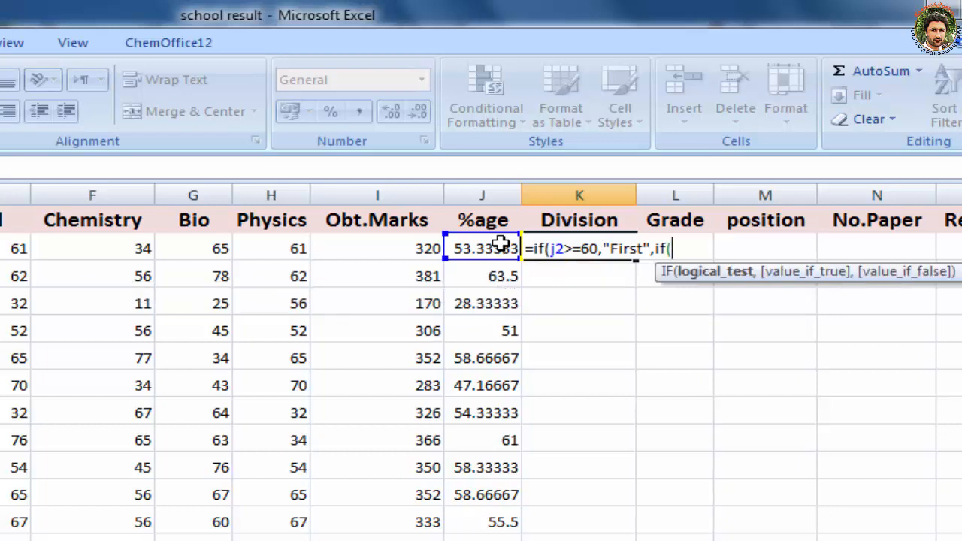
pyautogui.write('j3')
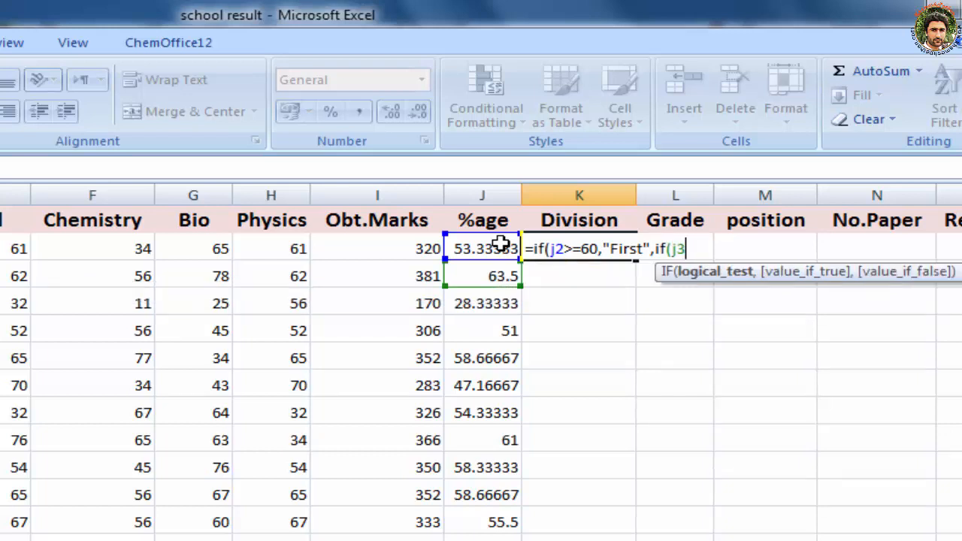
pyautogui.press('BackSpace')
pyautogui.write('2')
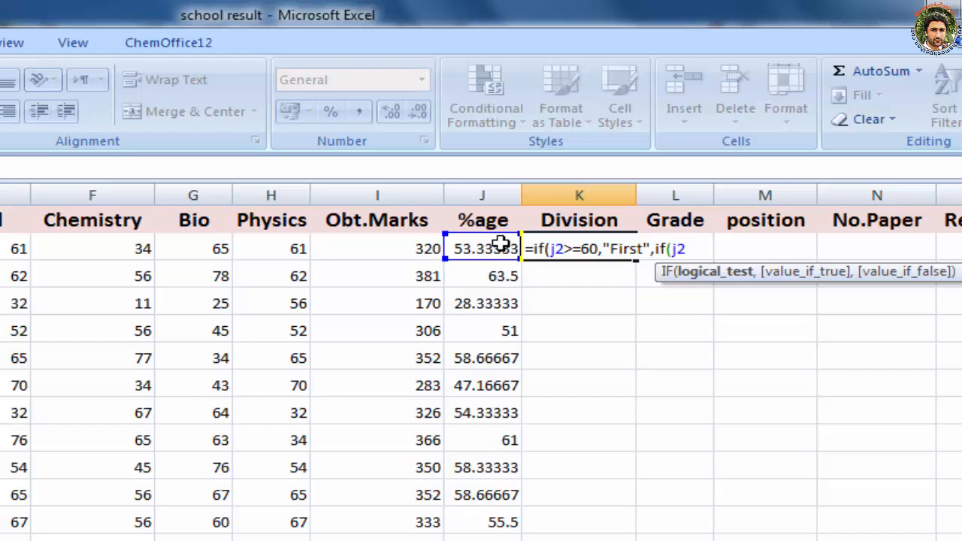
pyautogui.write('.')
pyautogui.write('=')
pyautogui.write('45')
pyautogui.write(',')
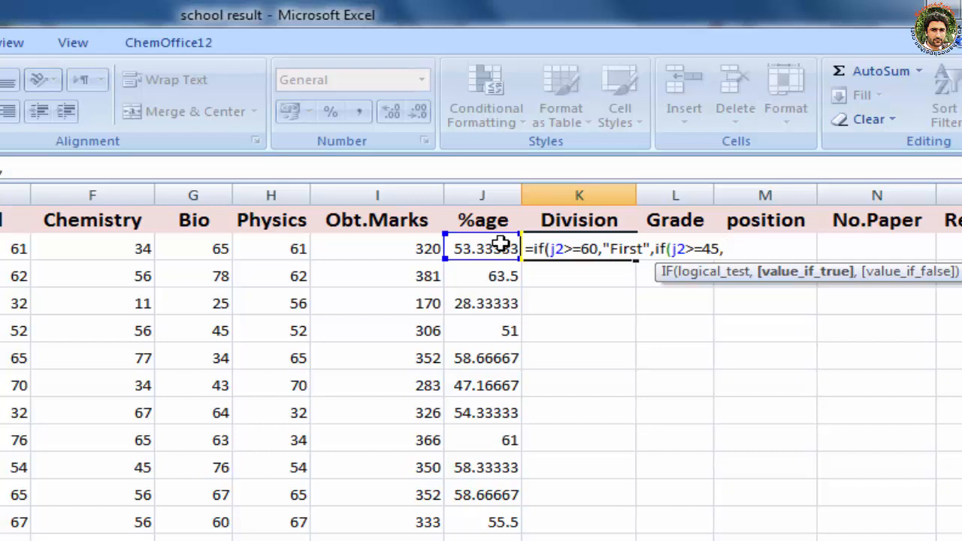
pyautogui.write('"Second')
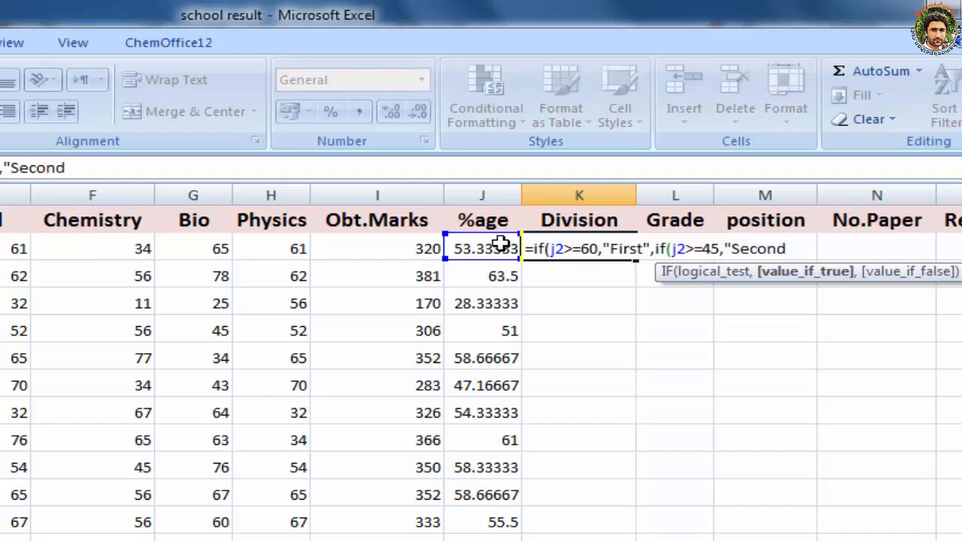
# Step: Append a third IF directly after "Second" in the K2 formula, returning "third" when j2>=33
pyautogui.write('"if')
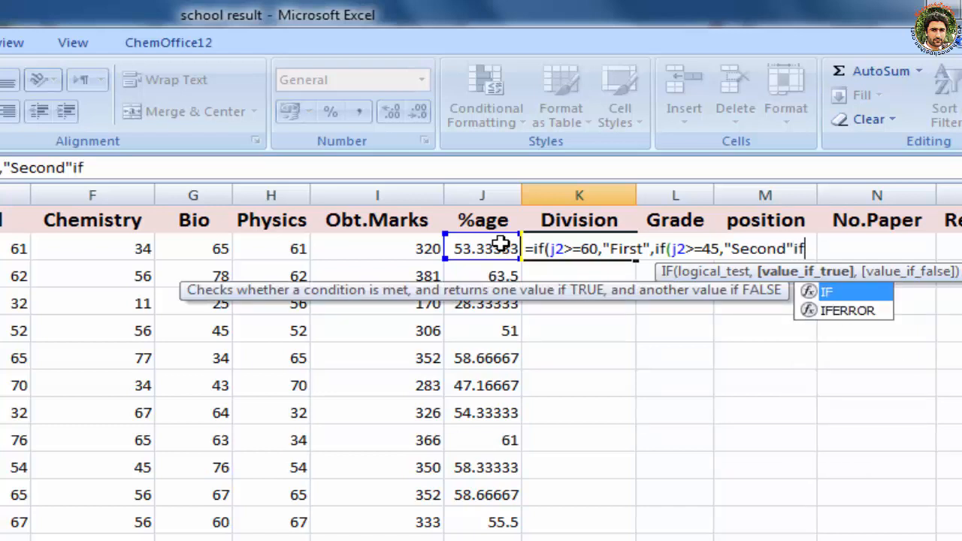
pyautogui.write('(')
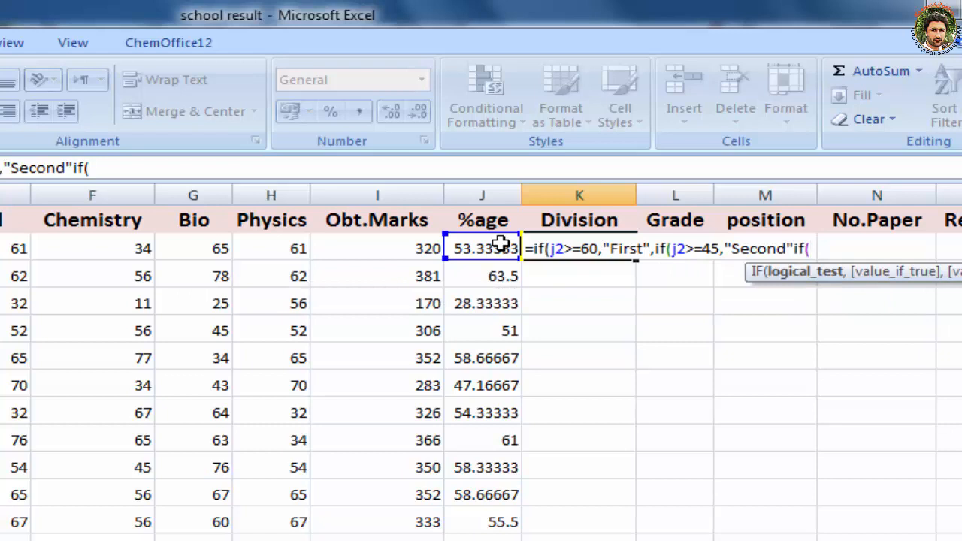
pyautogui.write('j3')
pyautogui.press('BackSpace')
pyautogui.write('2')
pyautogui.write('>=')
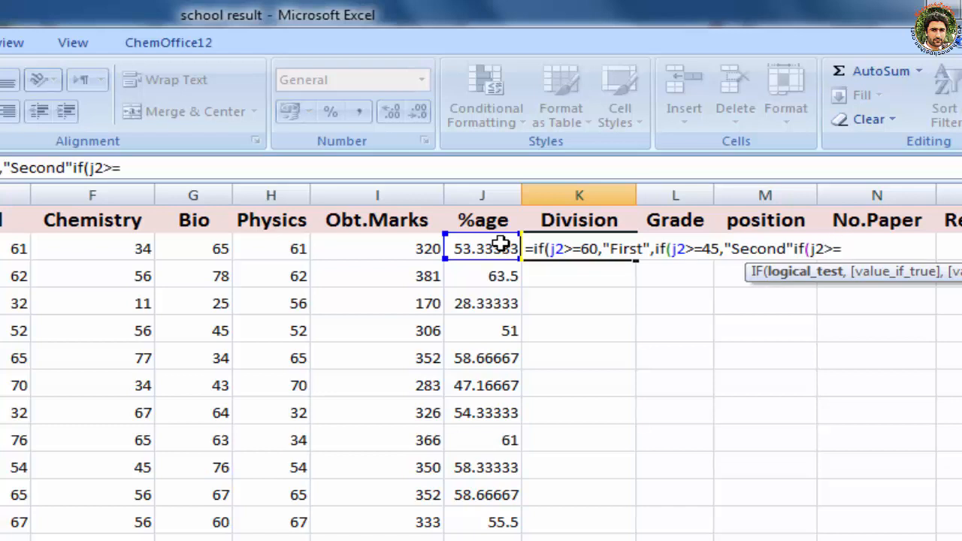
pyautogui.write('33,')
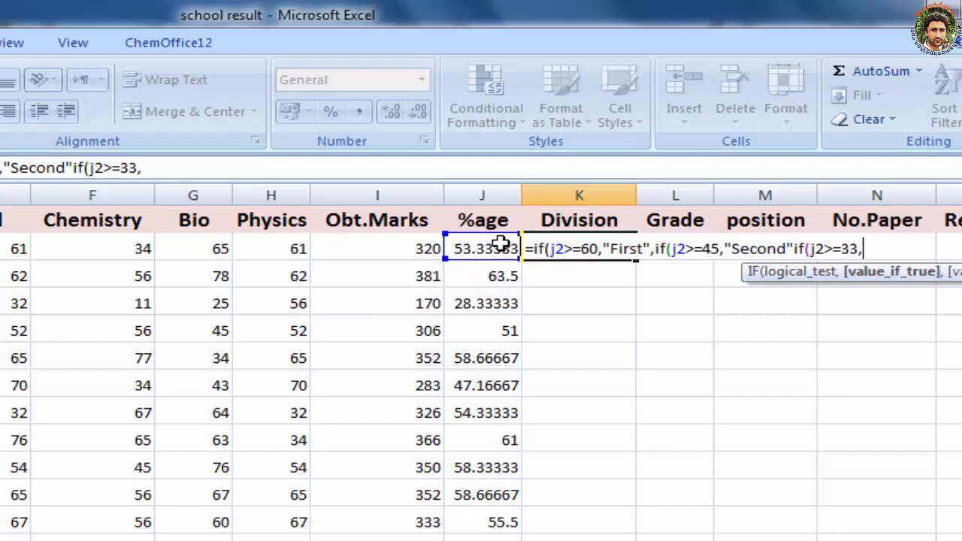
pyautogui.write('third')
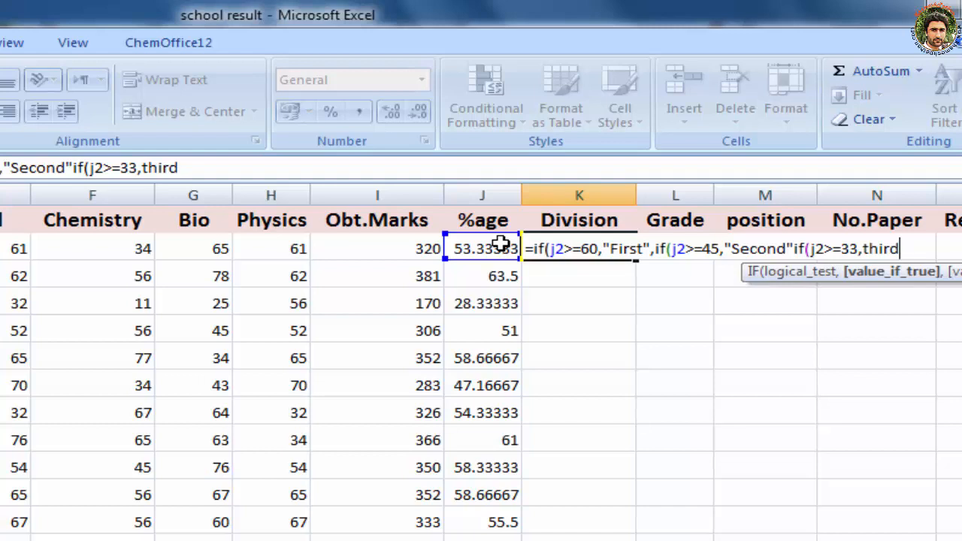
pyautogui.write('"')
pyautogui.click(866, 248)
pyautogui.write('"')
pyautogui.click(924, 248)
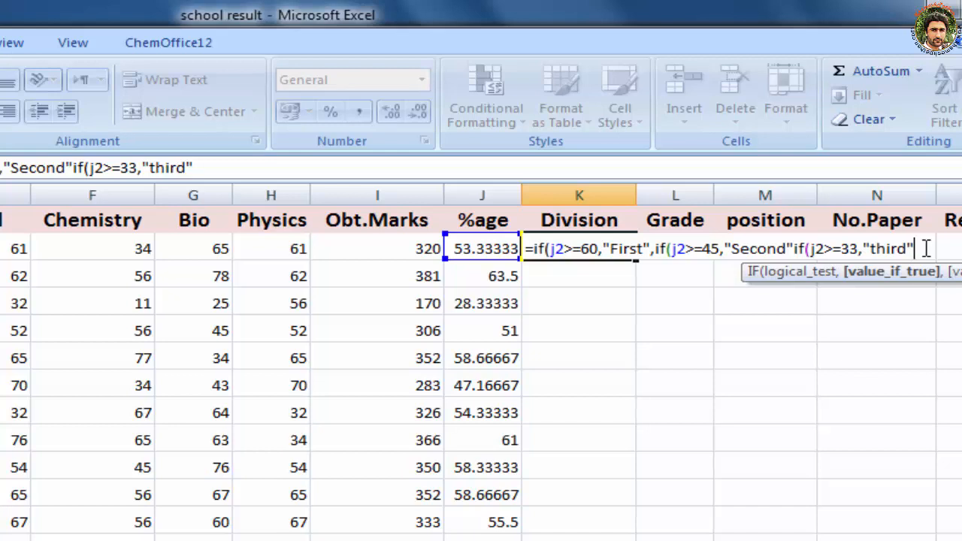
# Step: Complete the K2 formula with Fail, without quotation marks, as the final false value and close all three IF functions
pyautogui.write(',')
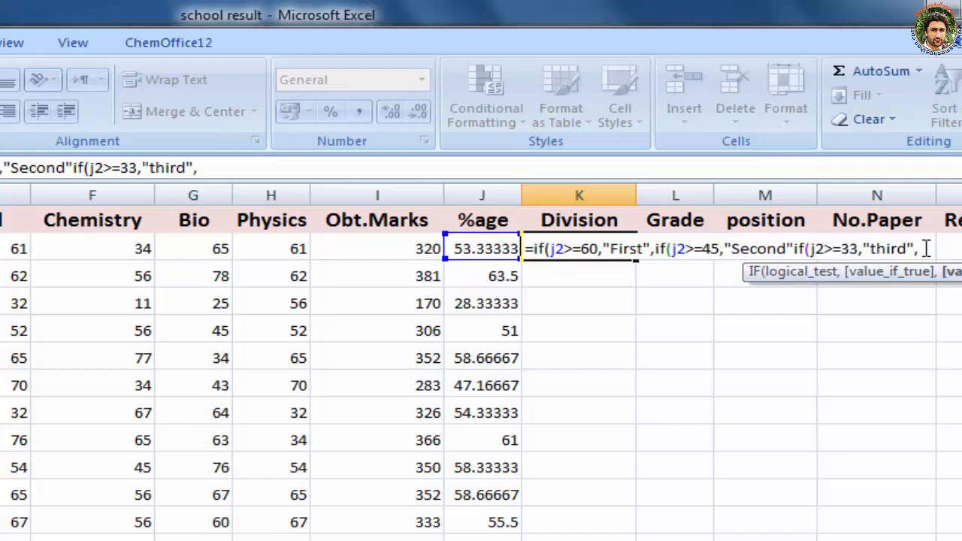
pyautogui.write('Fail')
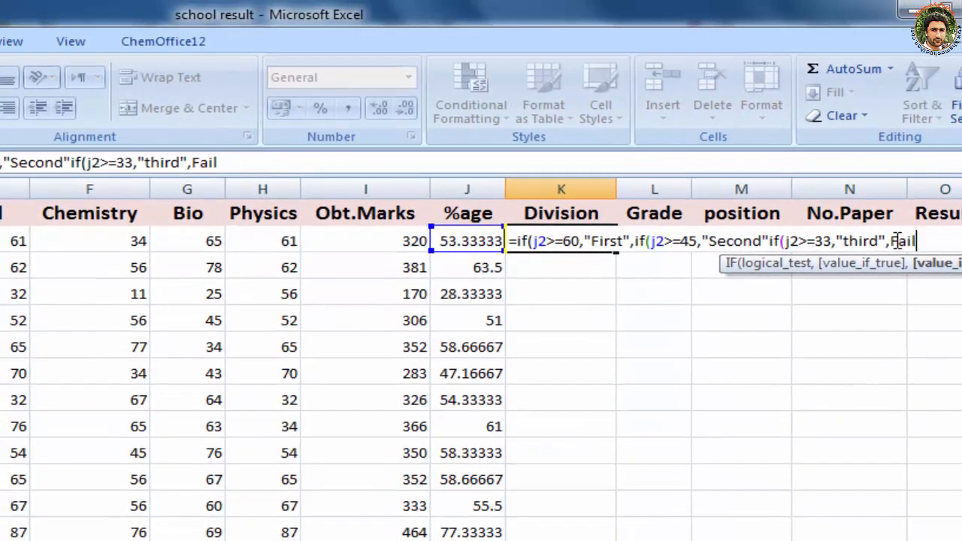
pyautogui.write(')))')
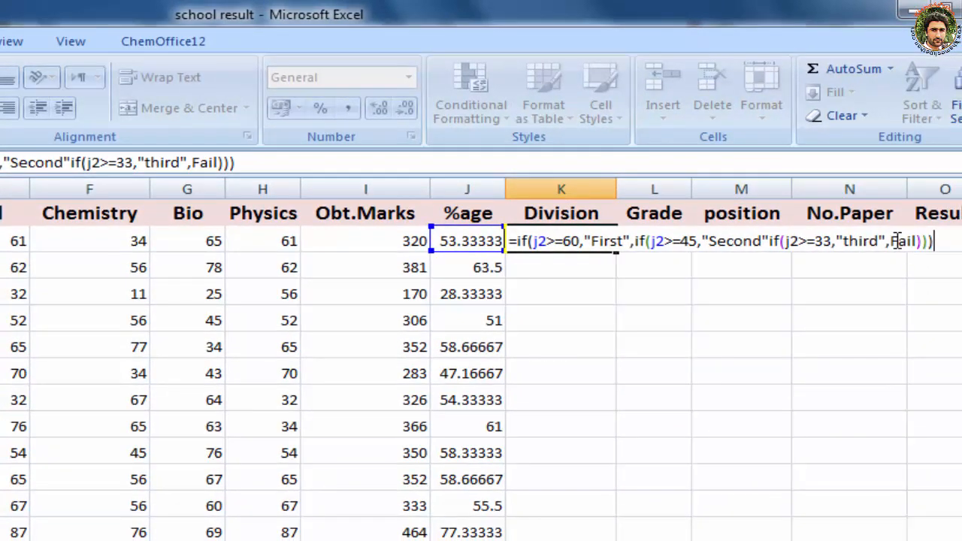
pyautogui.press('Return')
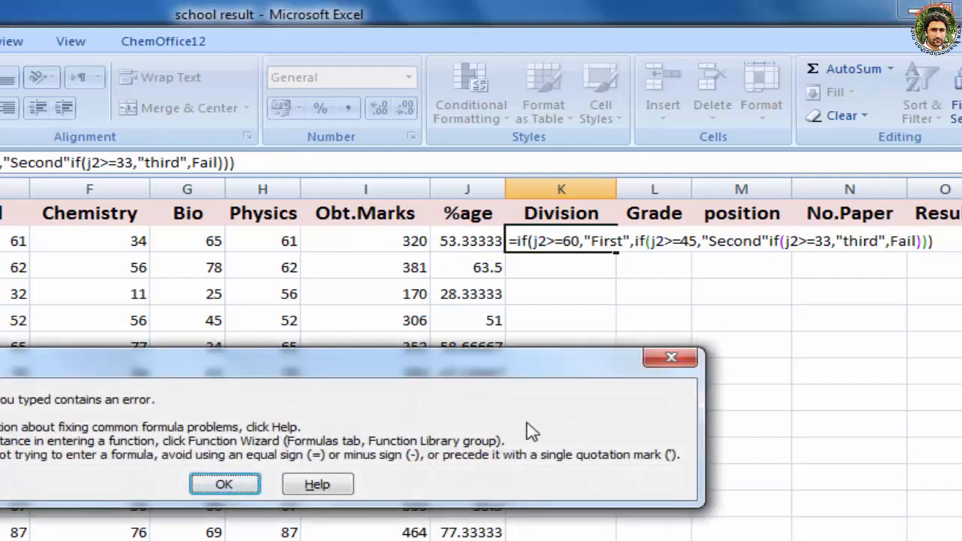
# Step: Insert the missing comma between "Second" and the third IF in K2, and fill the formula down the Division column
pyautogui.click(224, 483)
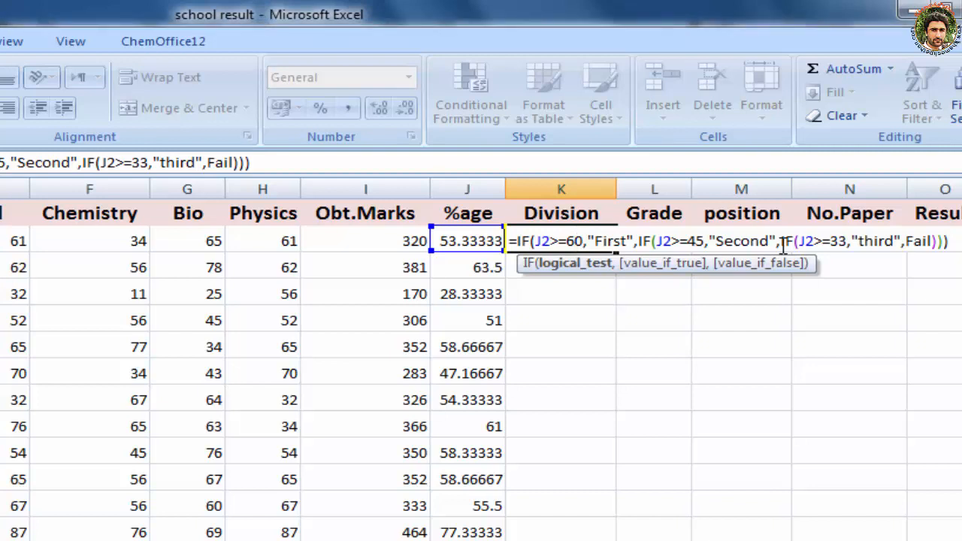
pyautogui.press('Return')
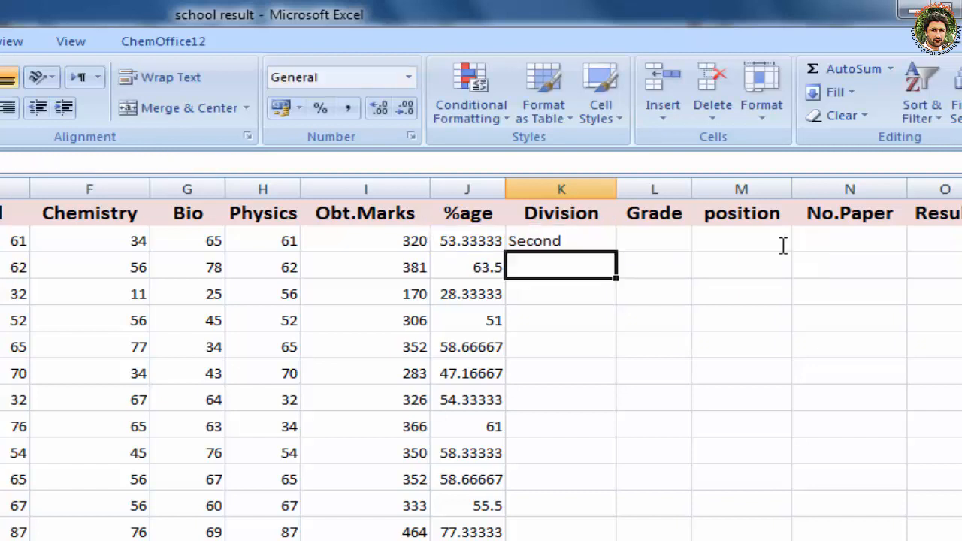
pyautogui.click(599, 239)
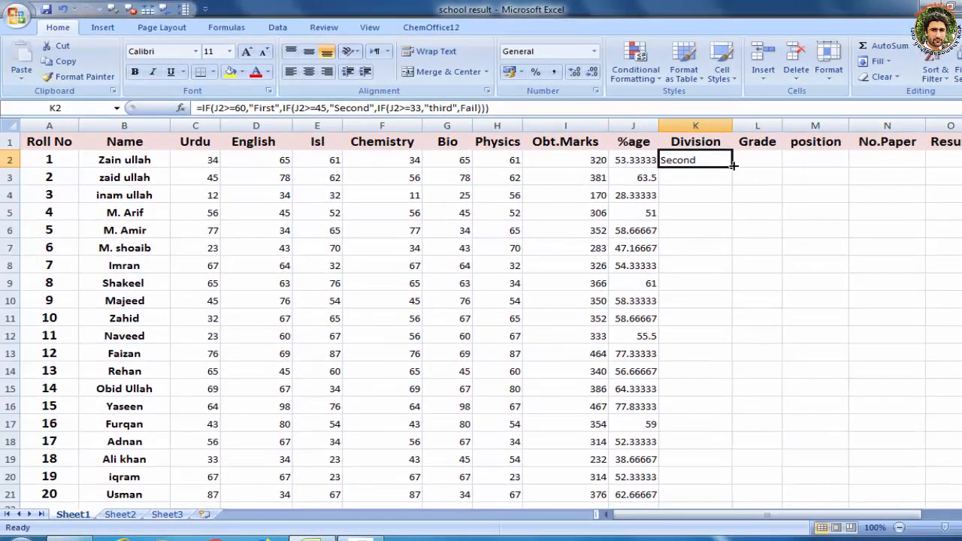
pyautogui.doubleClick(732, 166)
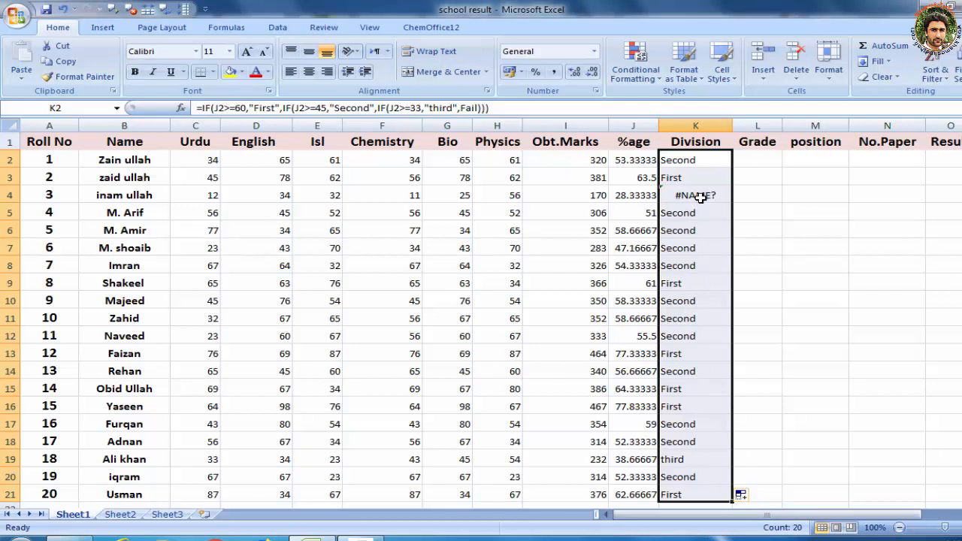
# Step: Edit the Division formula in K2 to enclose Fail in double quotation marks
pyautogui.doubleClick(711, 160)
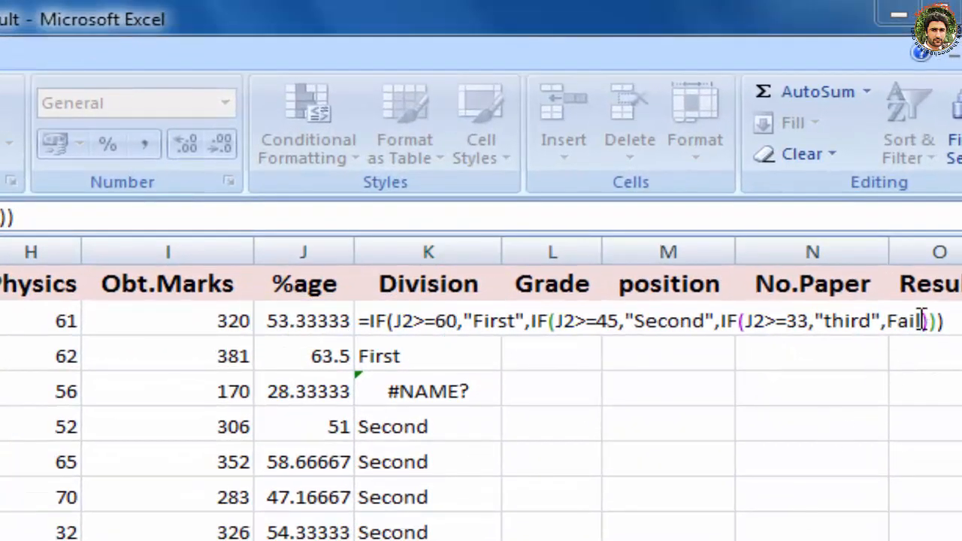
pyautogui.click(922, 321)
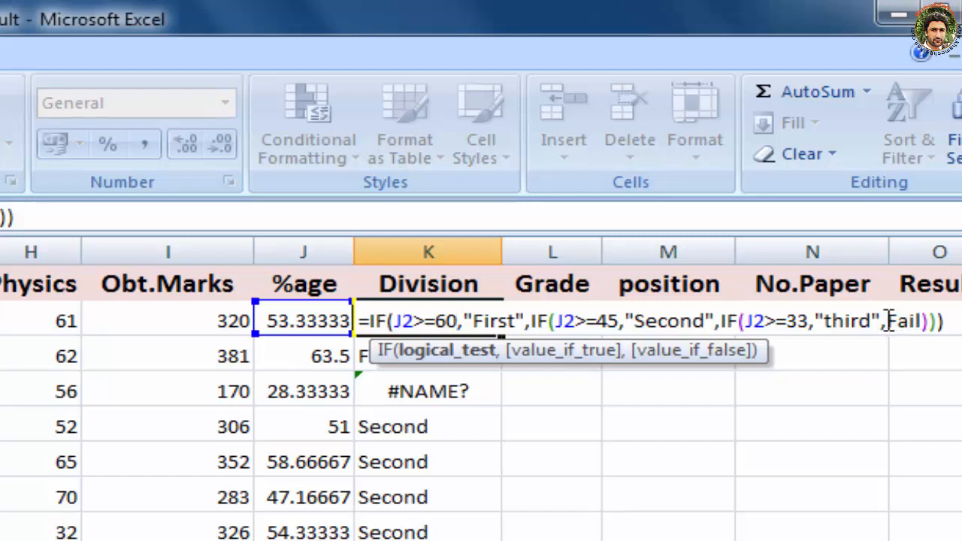
pyautogui.click(888, 320)
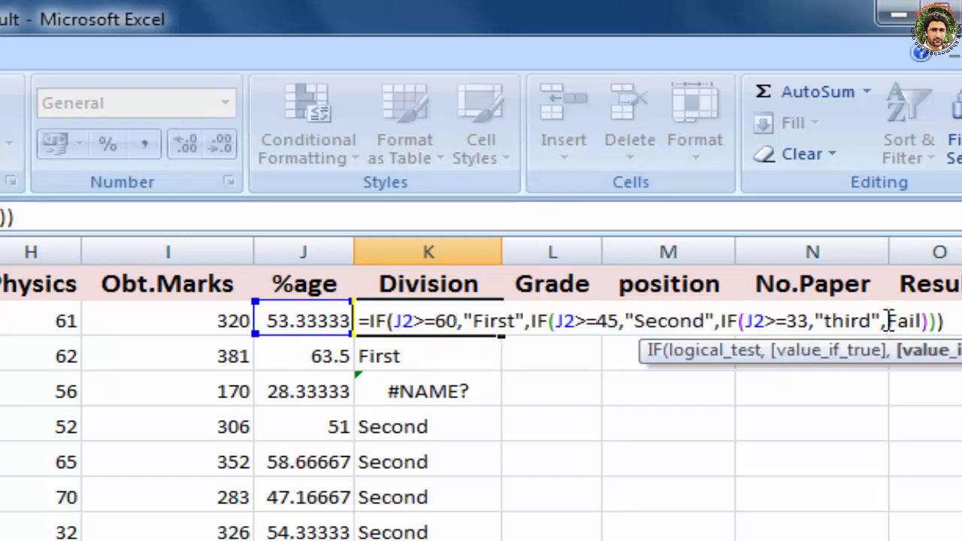
pyautogui.write('"')
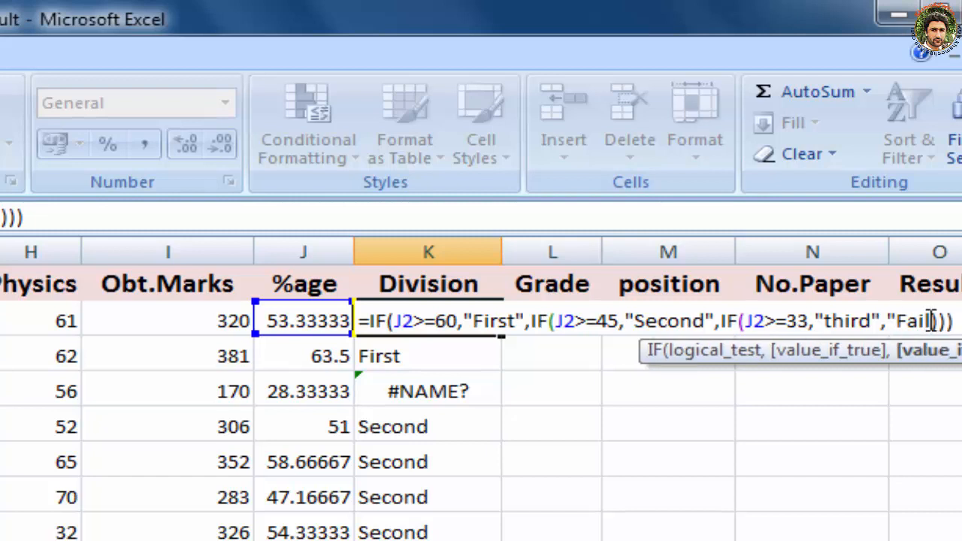
pyautogui.click(931, 321)
pyautogui.write('"')
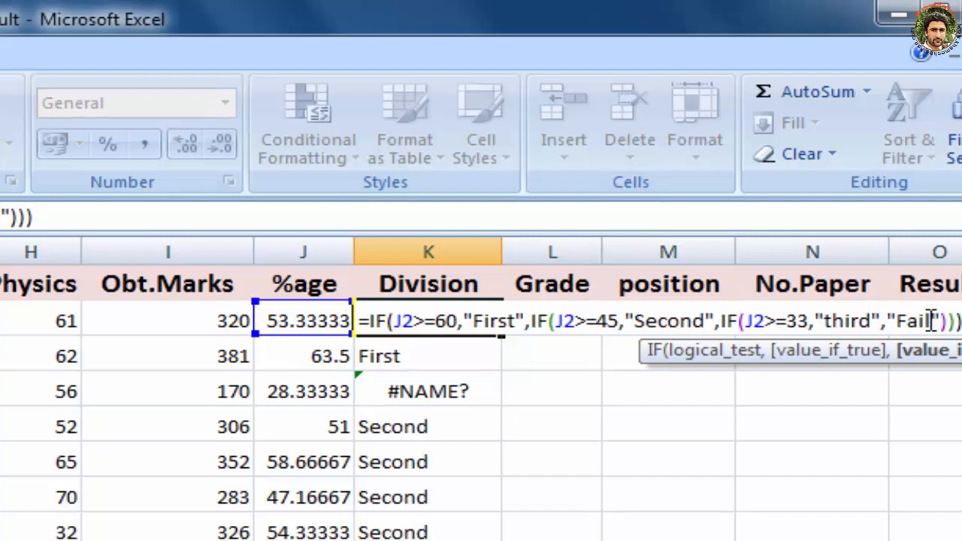
pyautogui.press('Return')
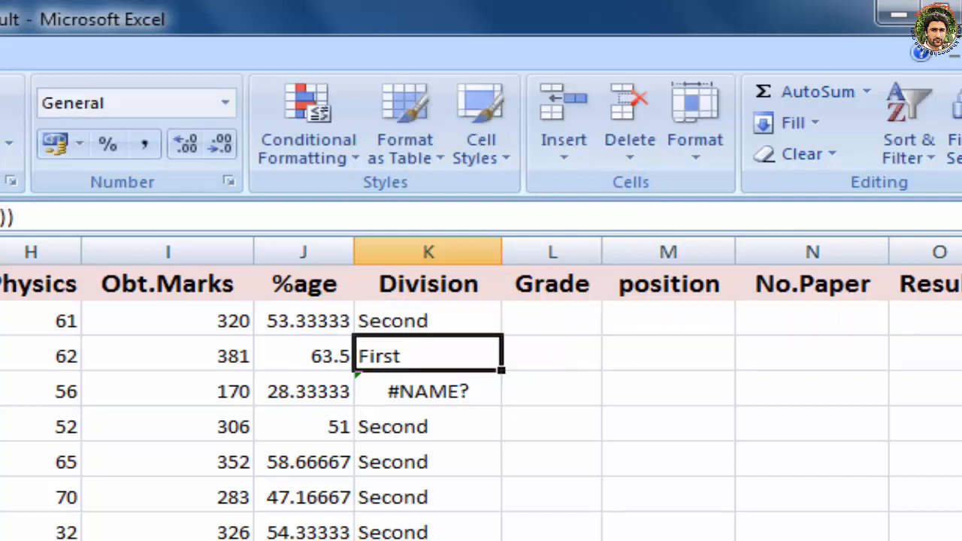
# Step: Fill the corrected K2 formula down the Division column for all students and check the formula in K4
pyautogui.click(429, 320)
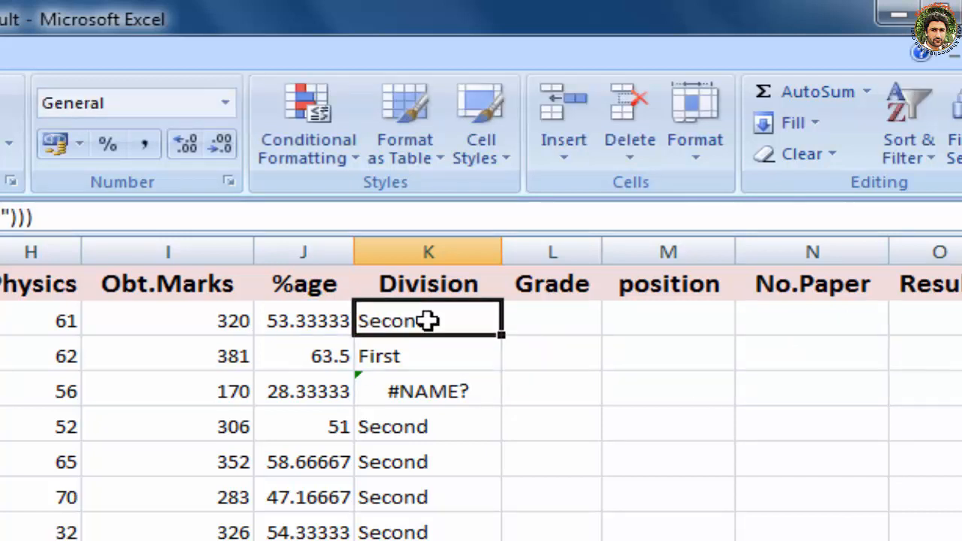
pyautogui.doubleClick(500, 335)
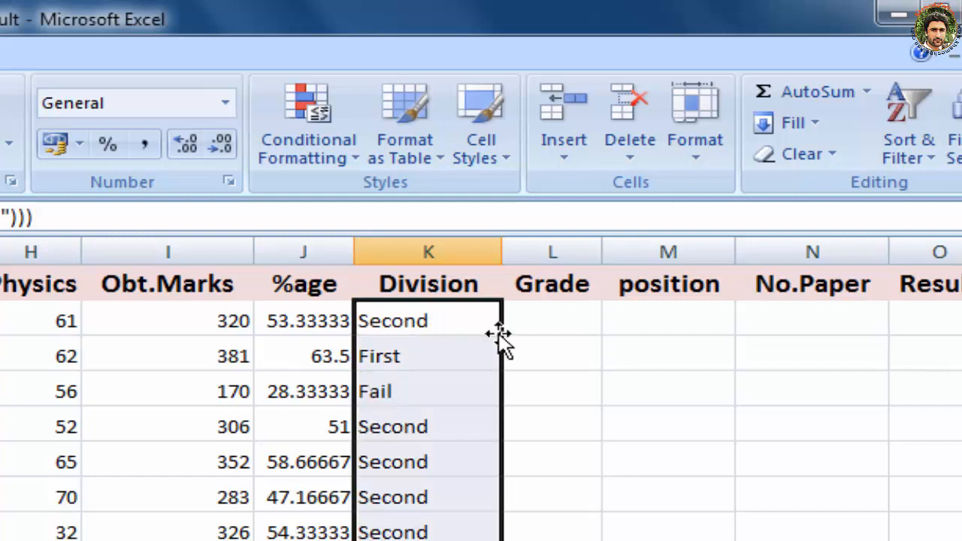
pyautogui.click(593, 353)
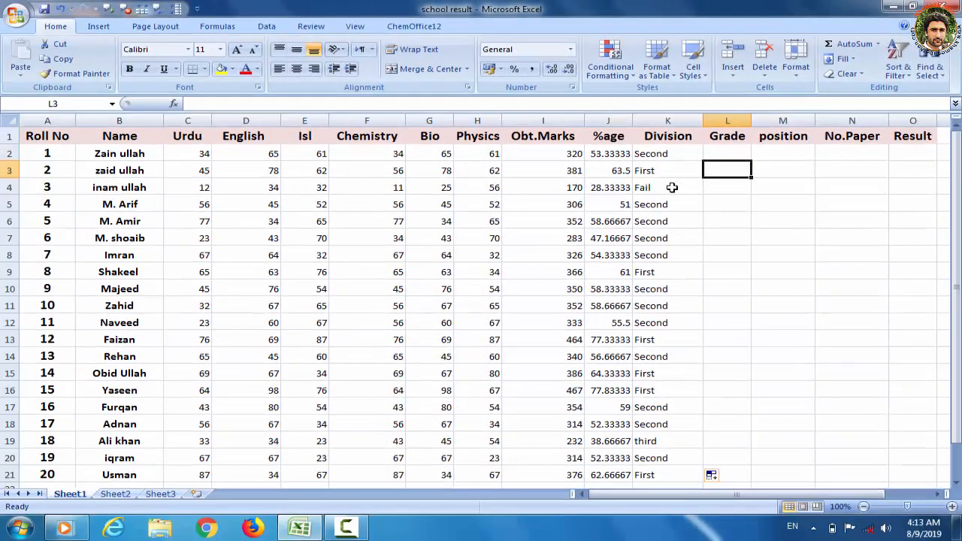
pyautogui.click(669, 187)
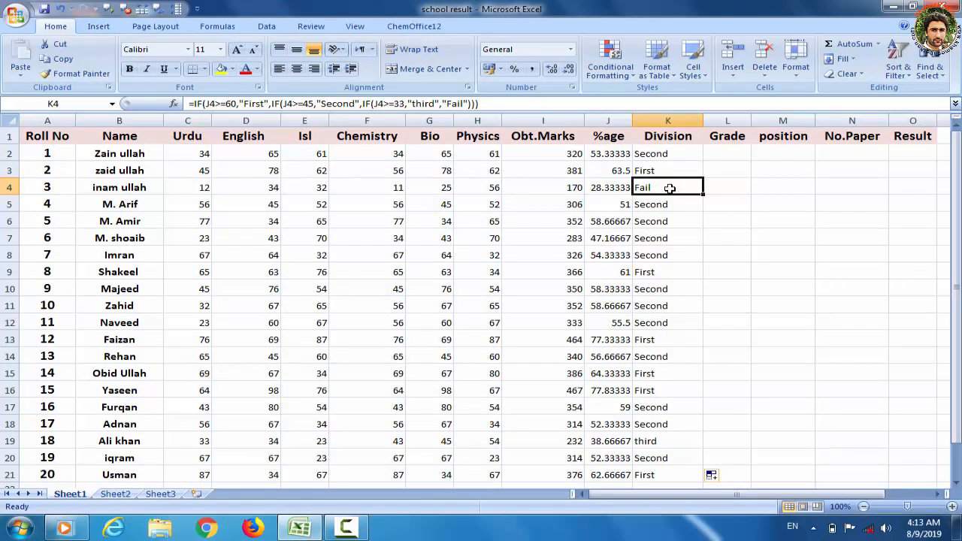